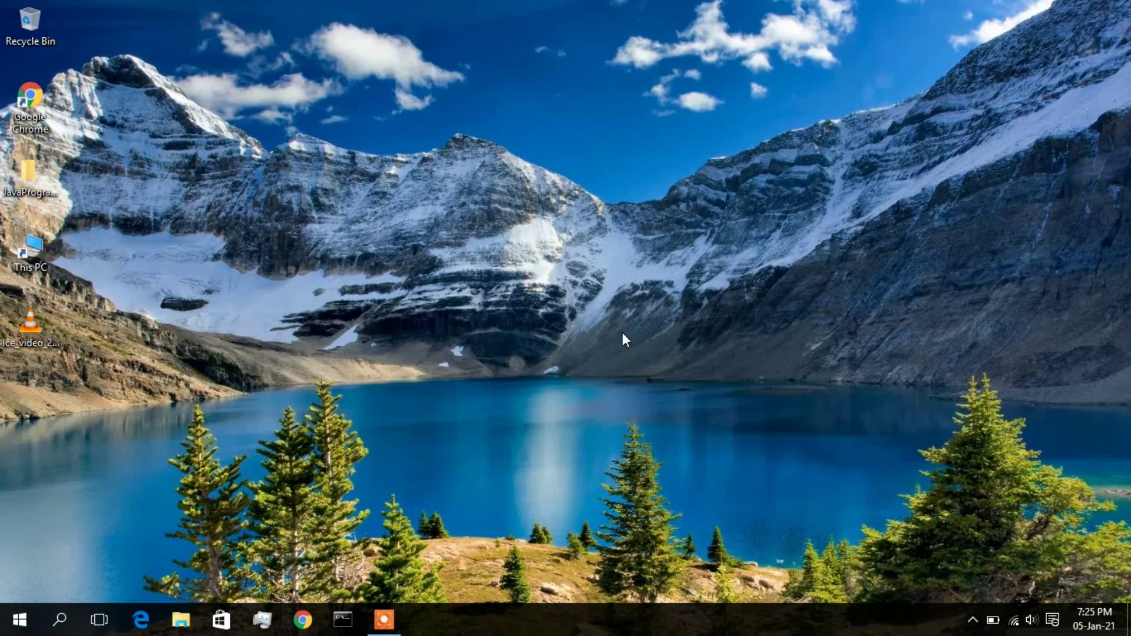
Search Google in Chrome for 'pycharm ide download for windows 64 bit' via the address-bar suggestion.
click(301, 627)
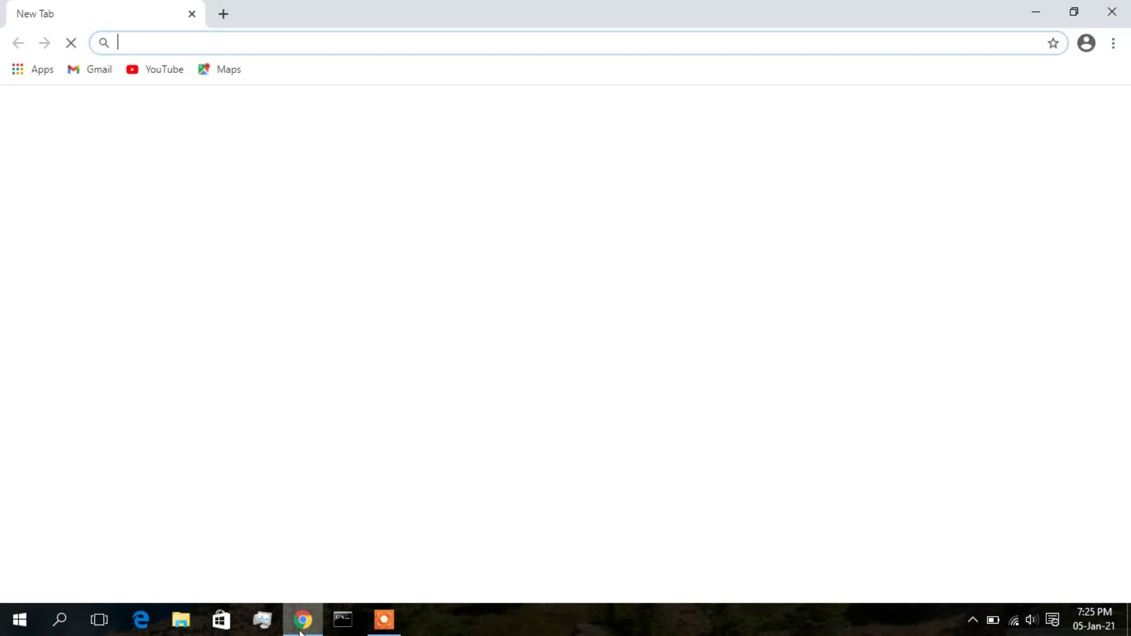
text(py)
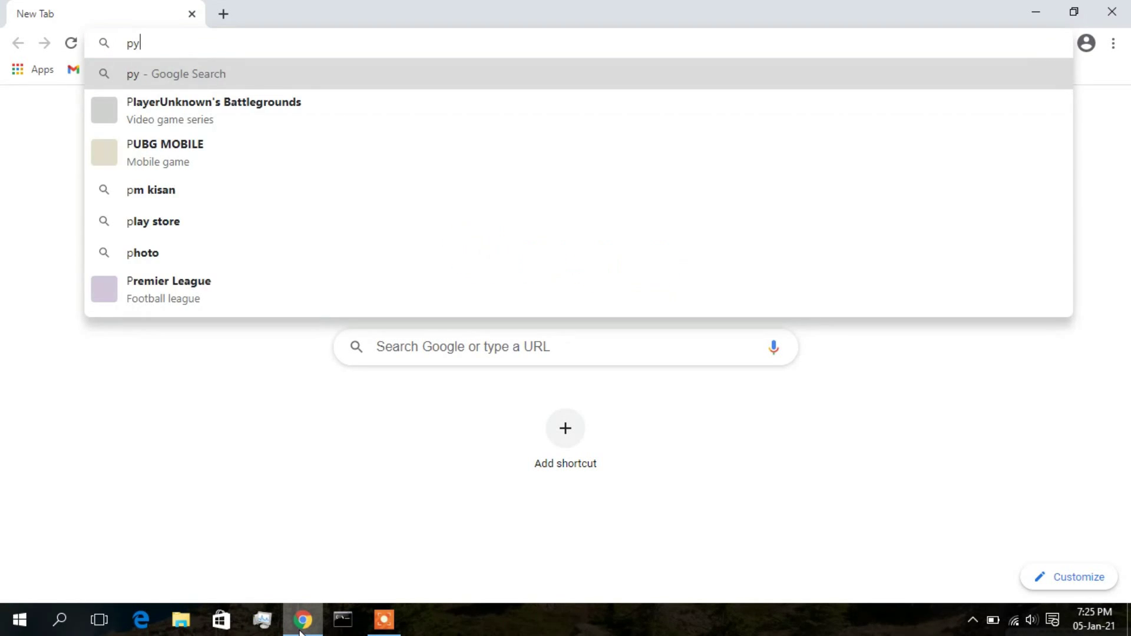
text(charm ide)
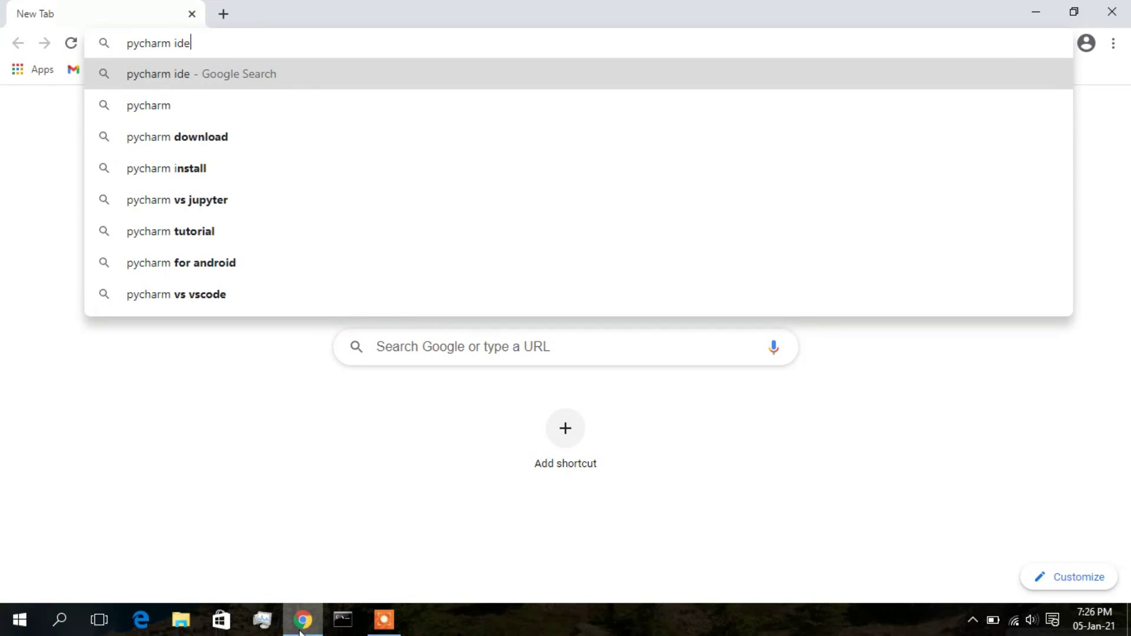
key(Down)
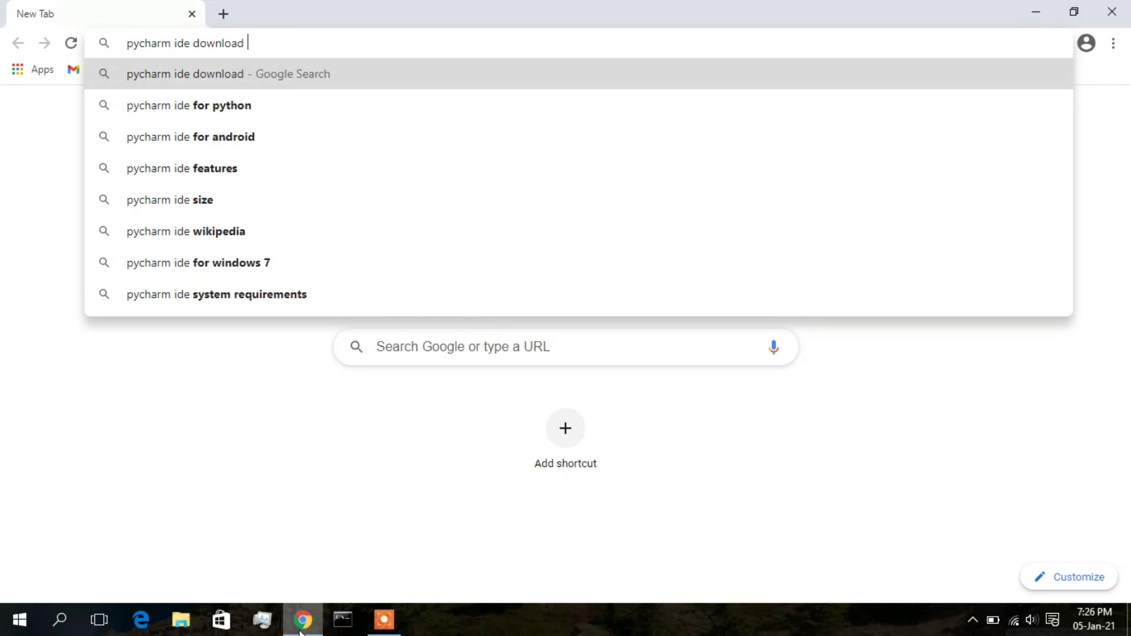
key(Down)
key(Return)
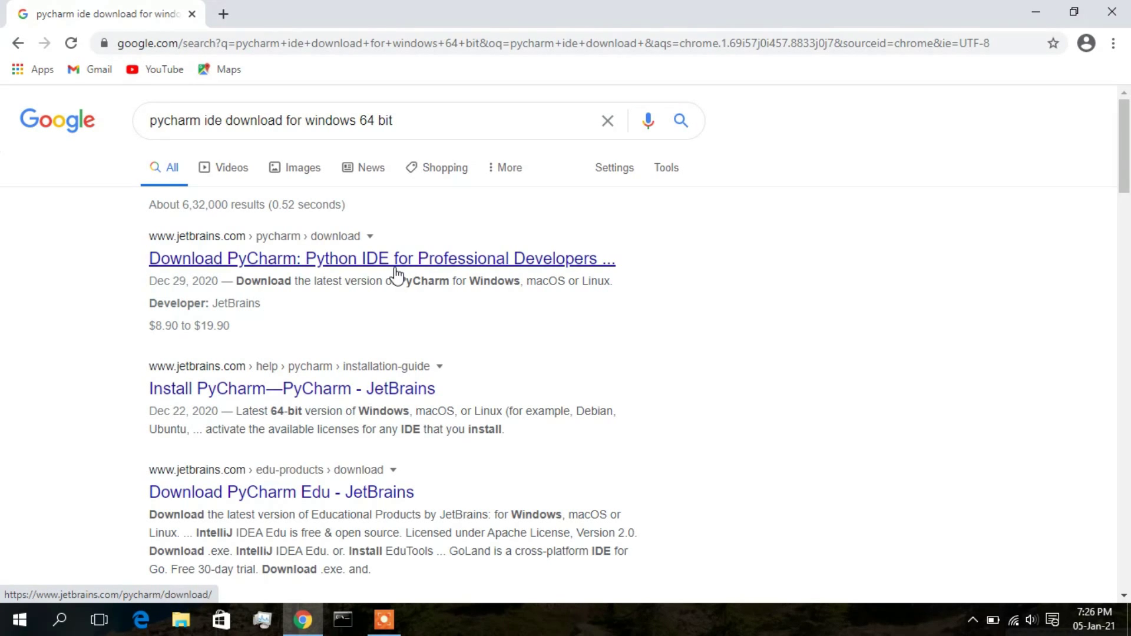
Open JetBrains' PyCharm download page, dismiss the cookie notice and Academy banner, and find the Download buttons.
click(365, 266)
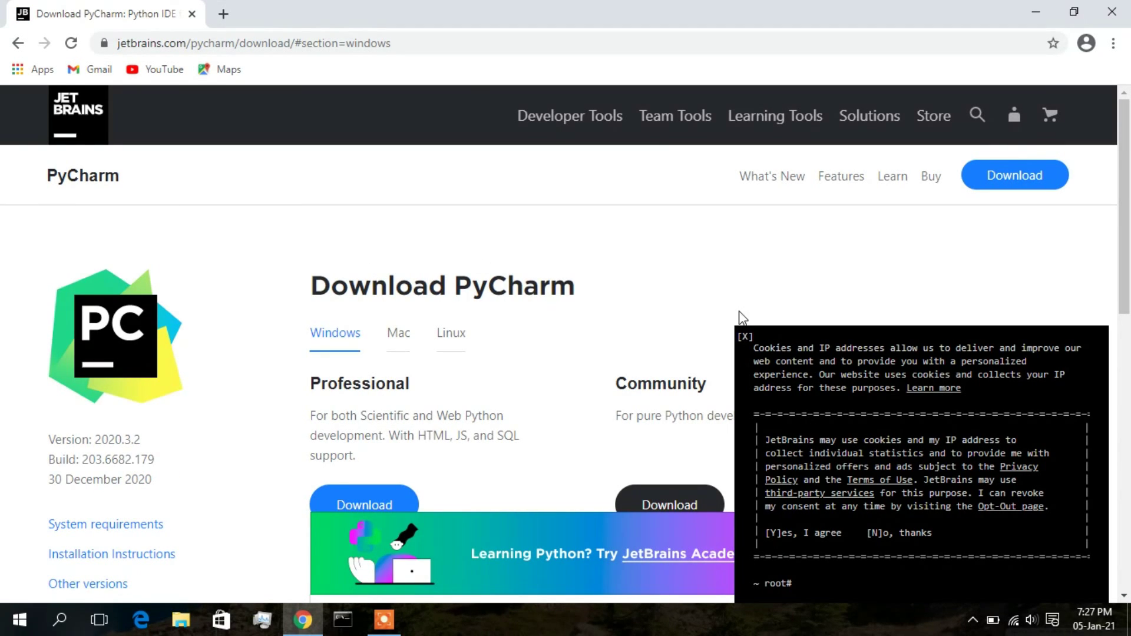
click(744, 336)
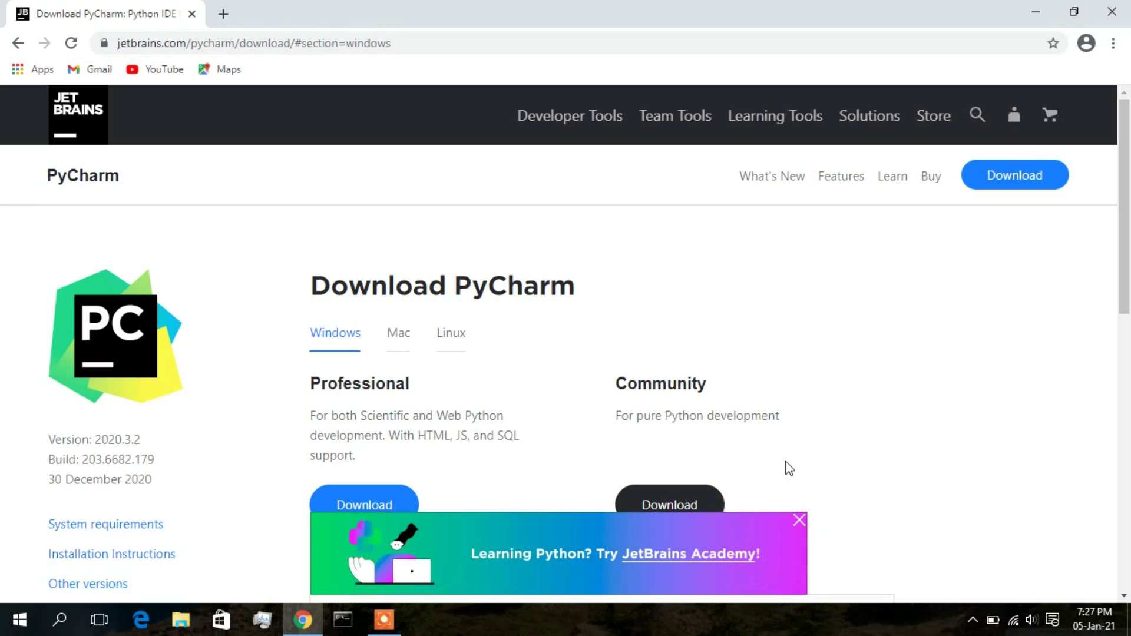
click(799, 519)
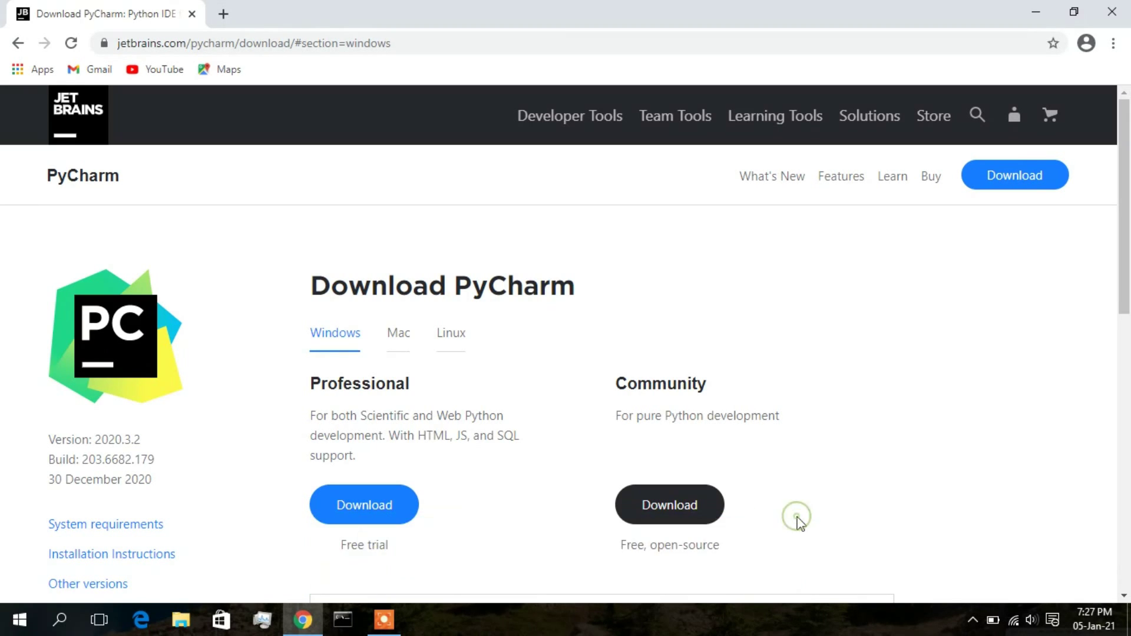
scroll(799, 523, down, 2)
scroll(799, 525, up, 1)
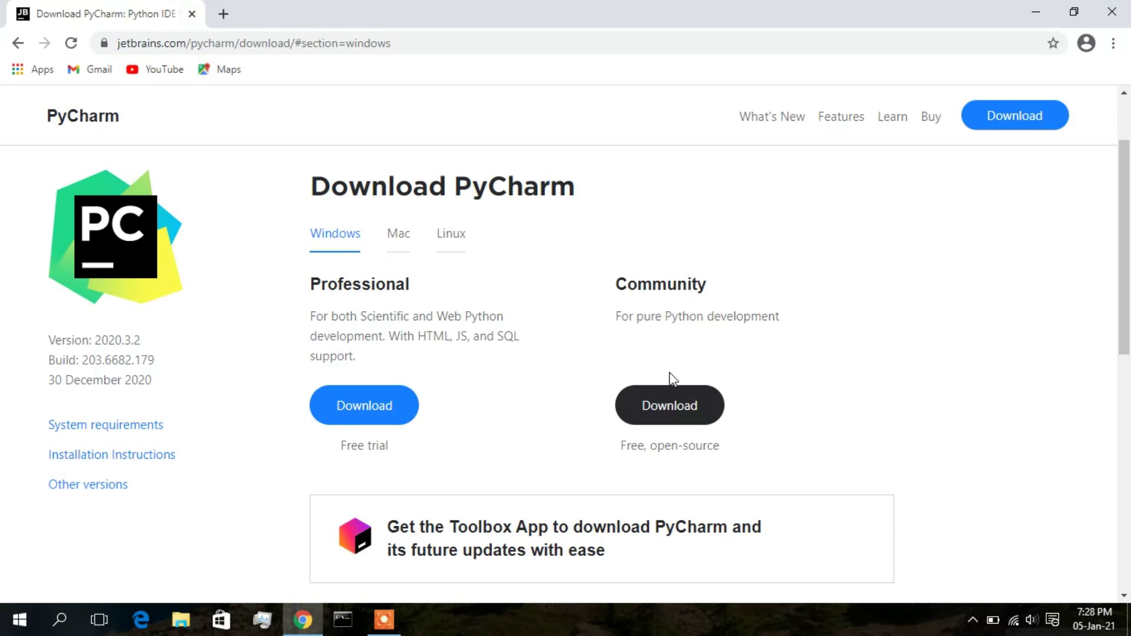
Start the PyCharm Community 2020.3.2 download, then pause it from Chrome's Downloads tab.
click(670, 412)
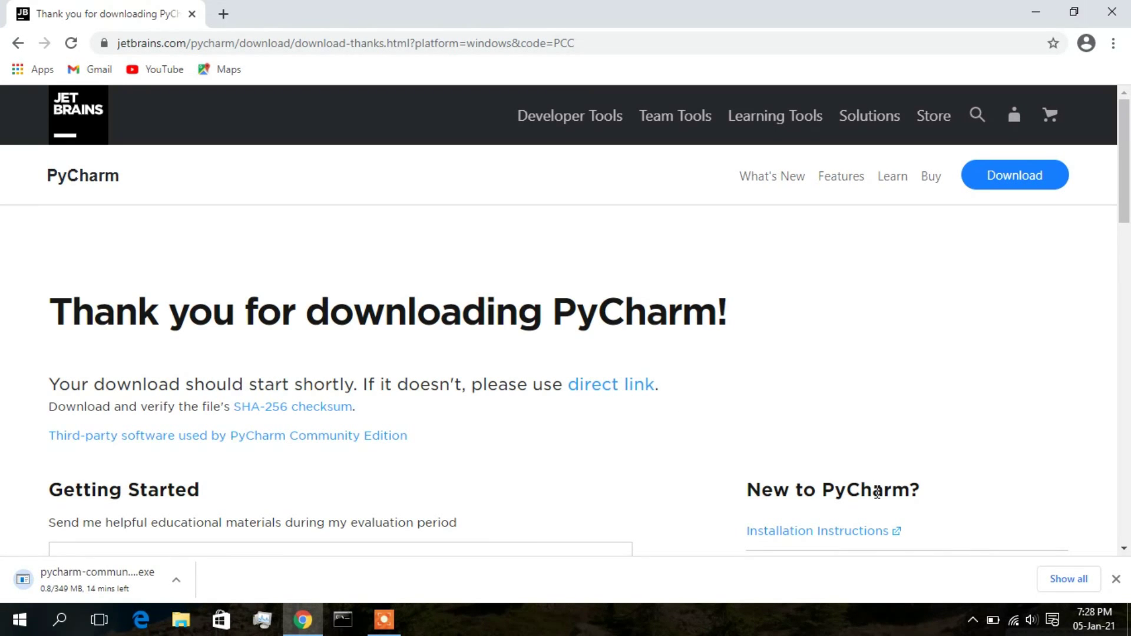
click(1067, 579)
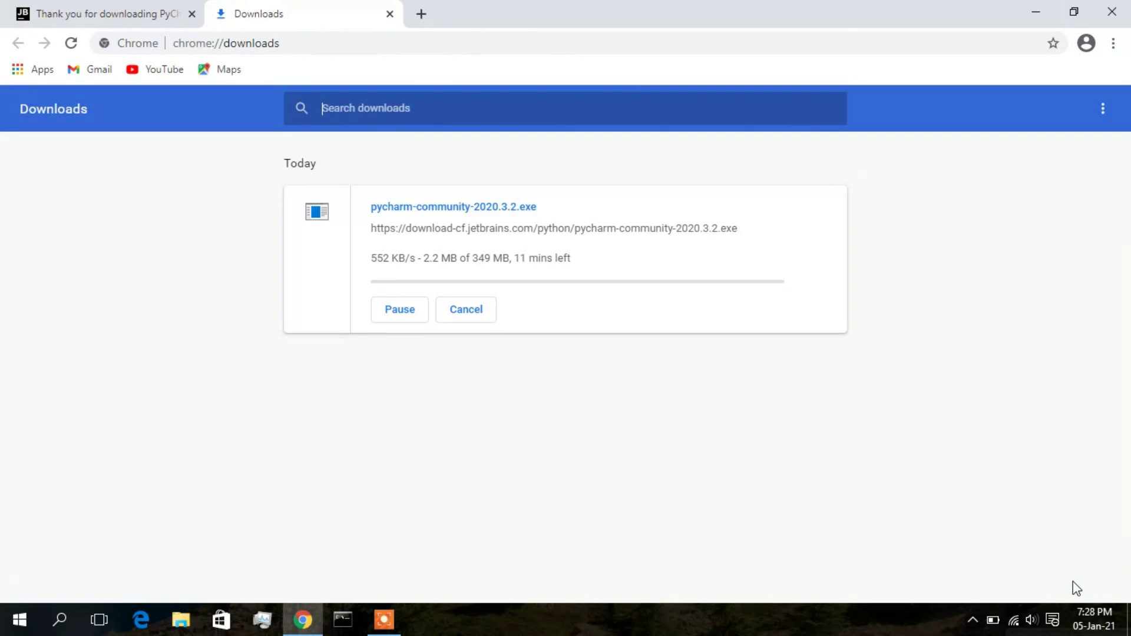
click(416, 312)
Launch the pycharm-community-2020.3.1 installer from Downloads, then minimize File Explorer and Chrome.
click(180, 619)
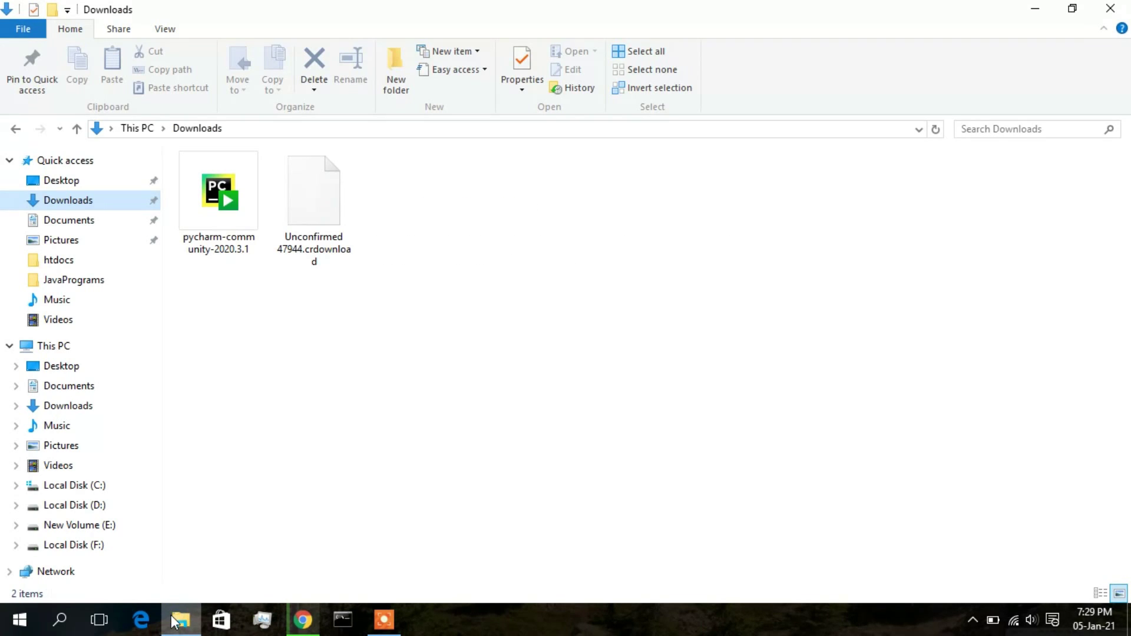
click(239, 208)
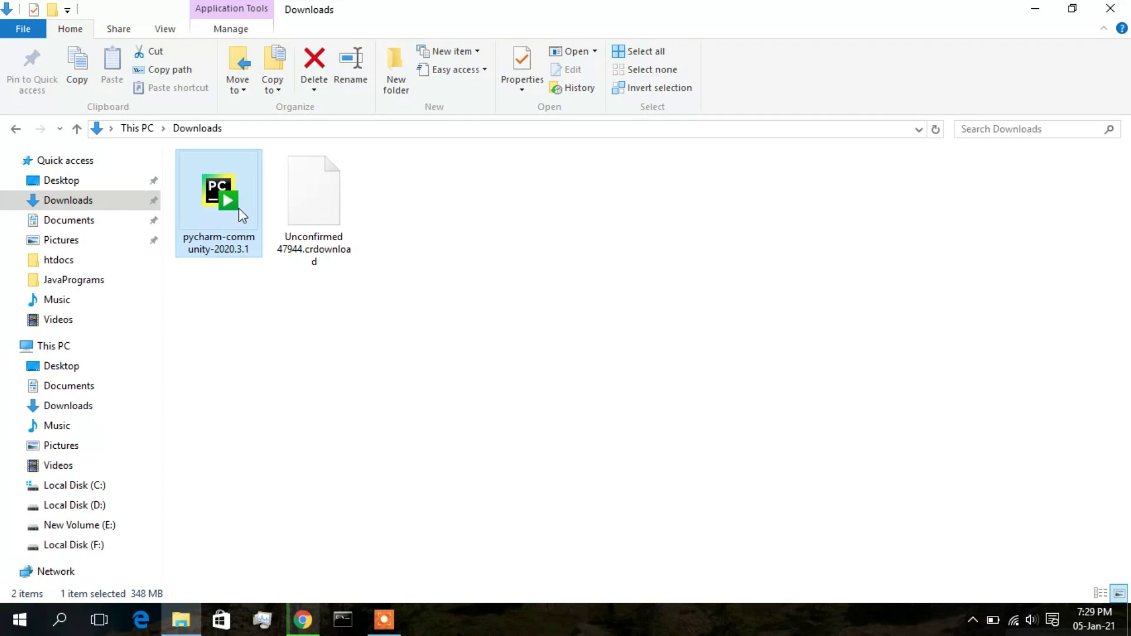
double_click(238, 207)
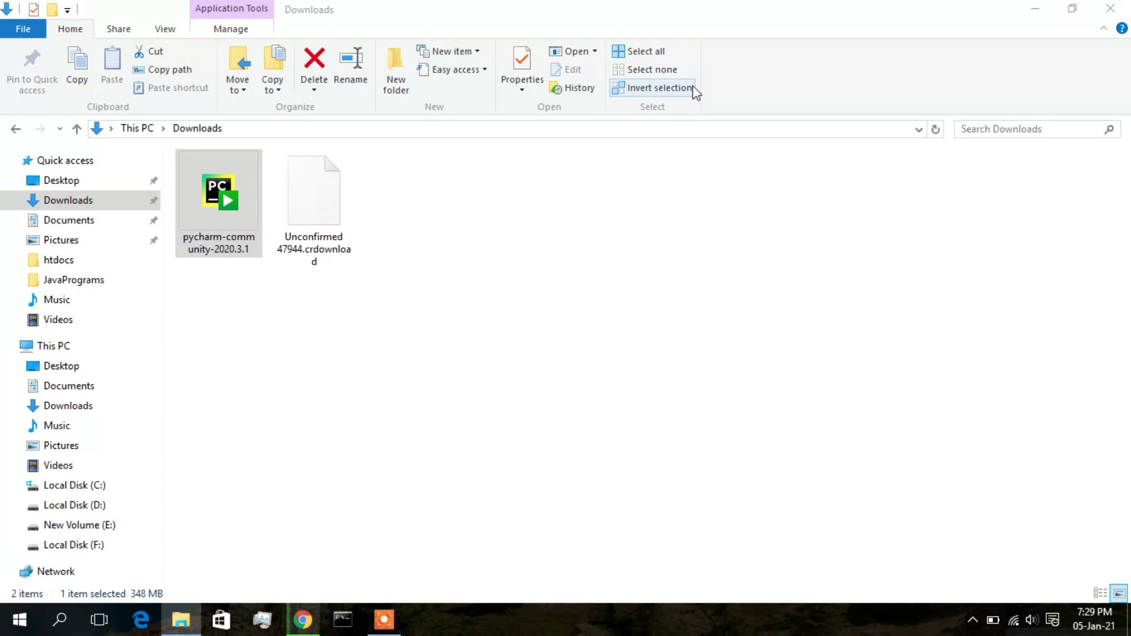
click(1035, 9)
click(1053, 7)
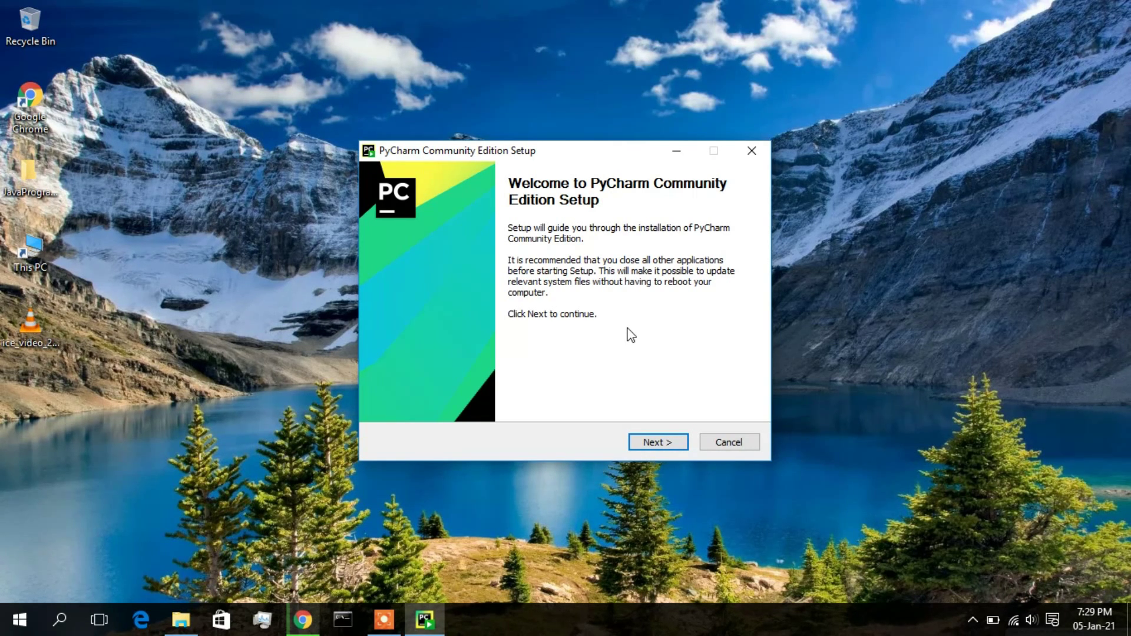
Move past the Welcome page, keeping the default Program Files\JetBrains install folder.
click(651, 442)
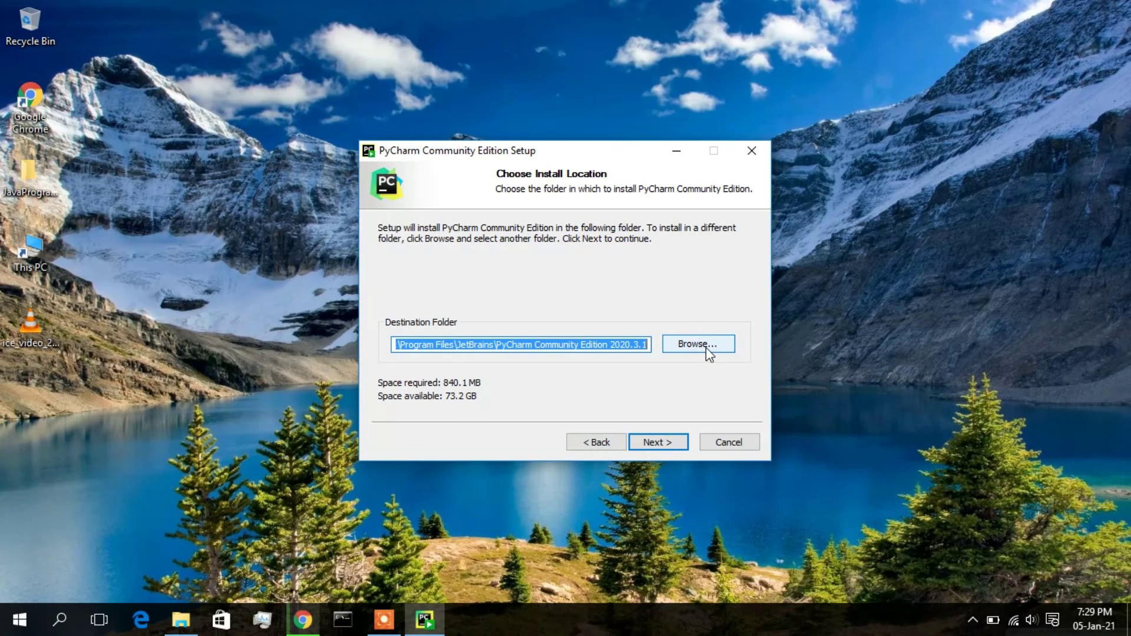
click(659, 443)
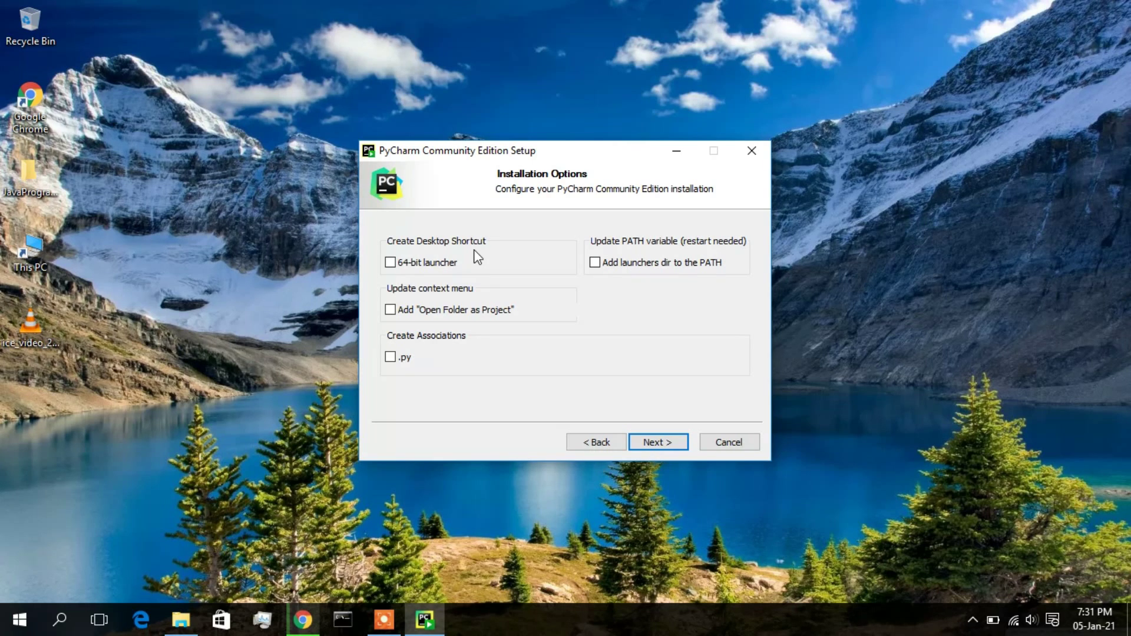
Tick the 64-bit launcher and 'Open Folder as Project' options and continue to Start Menu Folder.
click(415, 265)
click(433, 313)
click(670, 446)
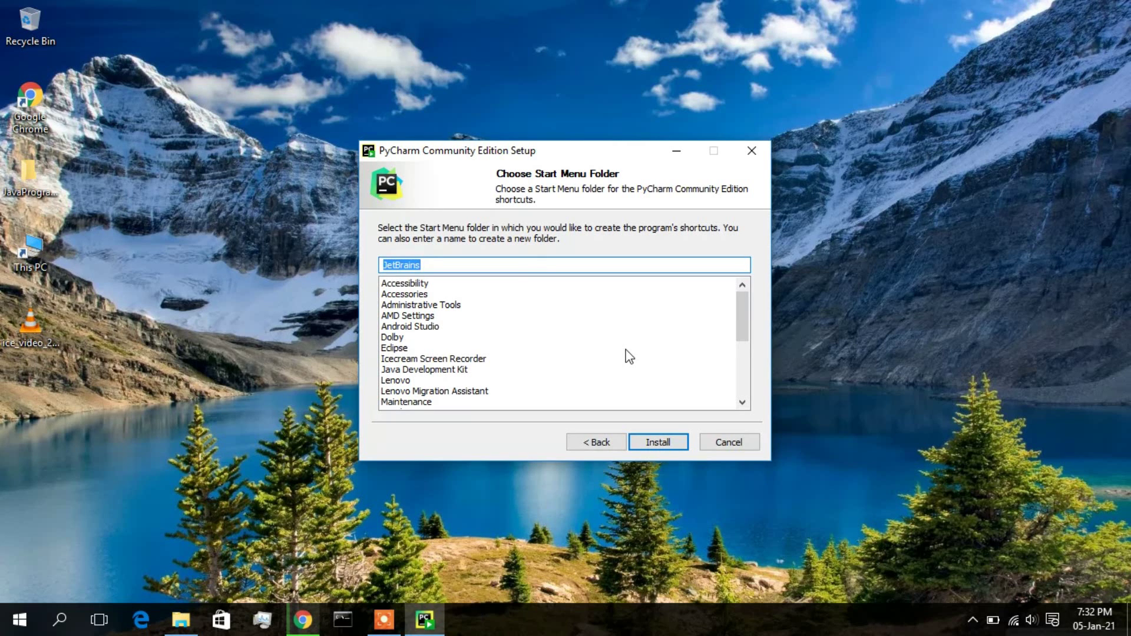
Install into the JetBrains Start Menu folder with details shown, then tick 'Run PyCharm Community Edition'.
click(664, 445)
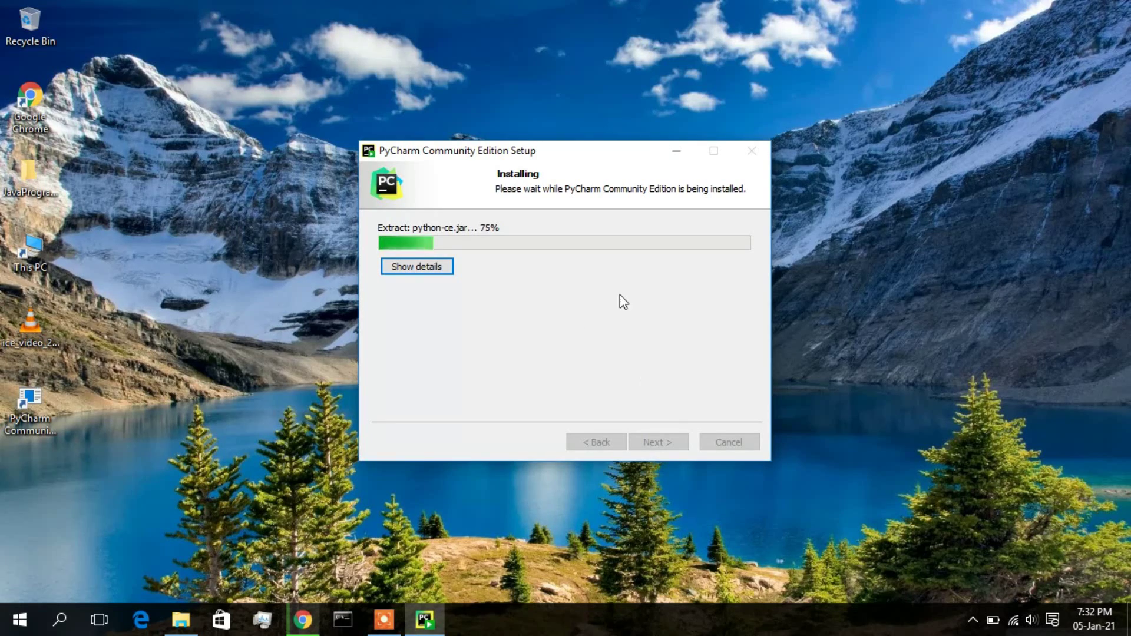
click(441, 268)
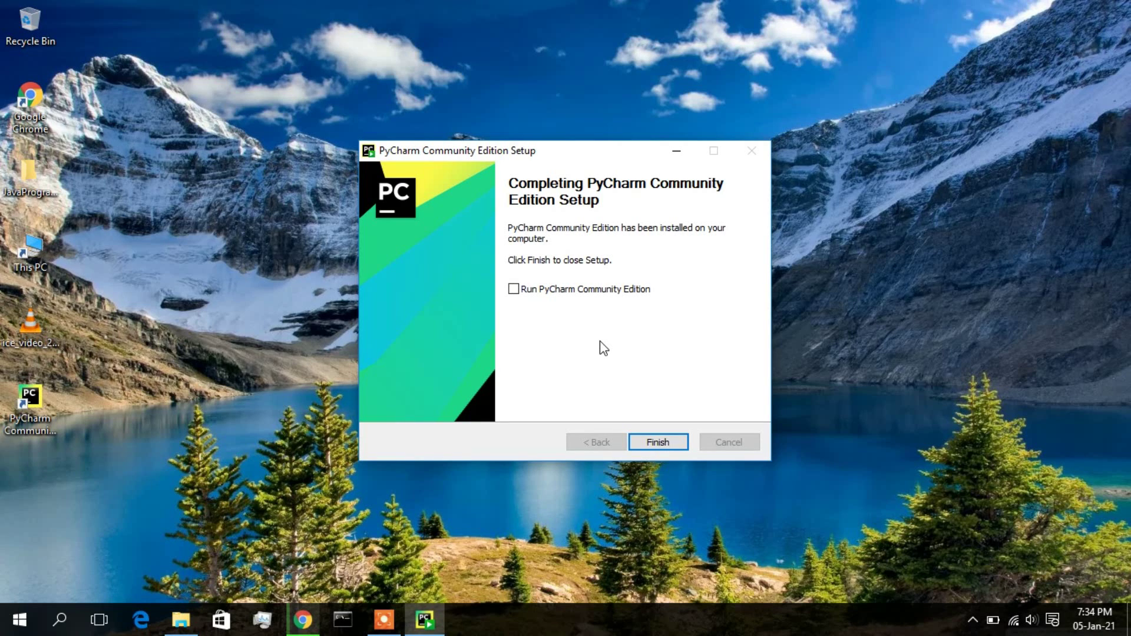
click(543, 288)
Finish setup, accept the JetBrains Privacy Policy, and choose Don't Send for usage statistics.
click(677, 446)
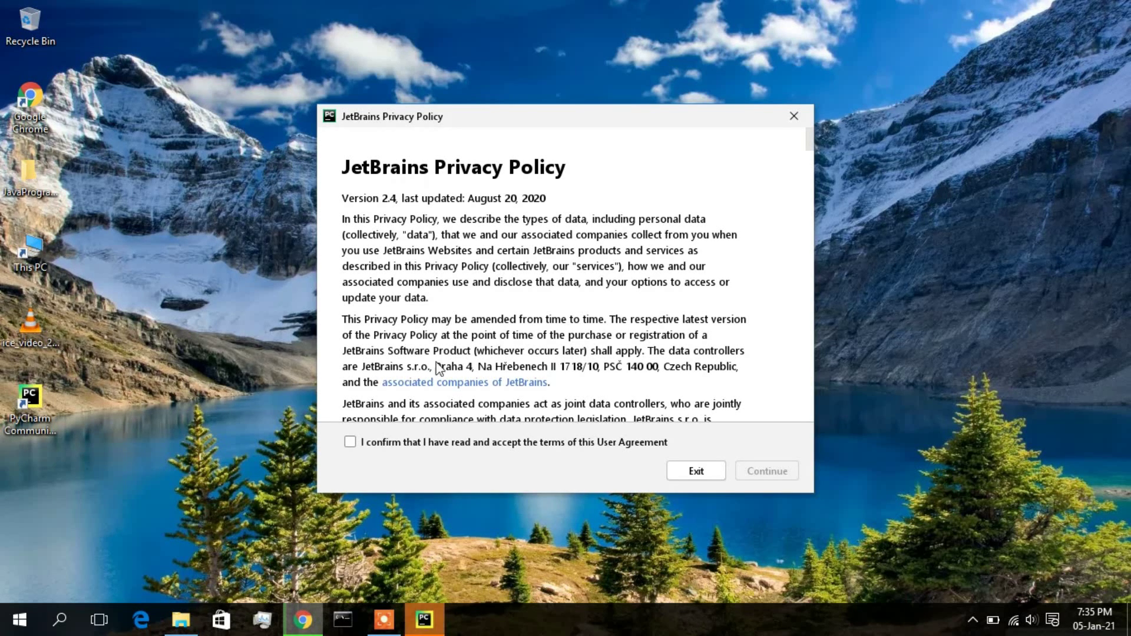
click(377, 446)
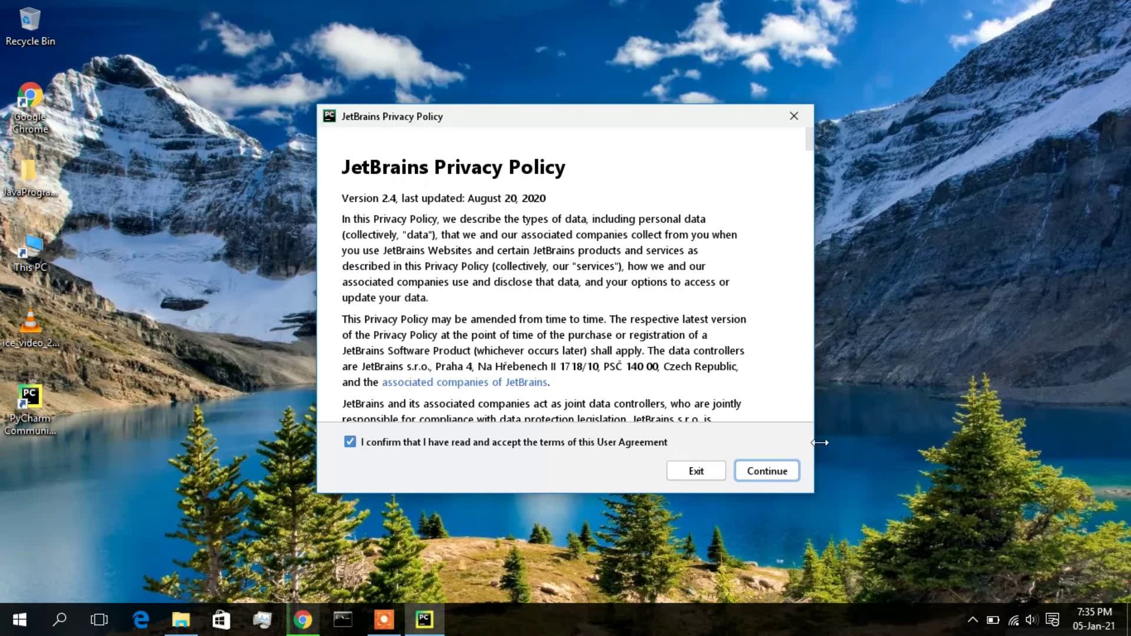
click(772, 471)
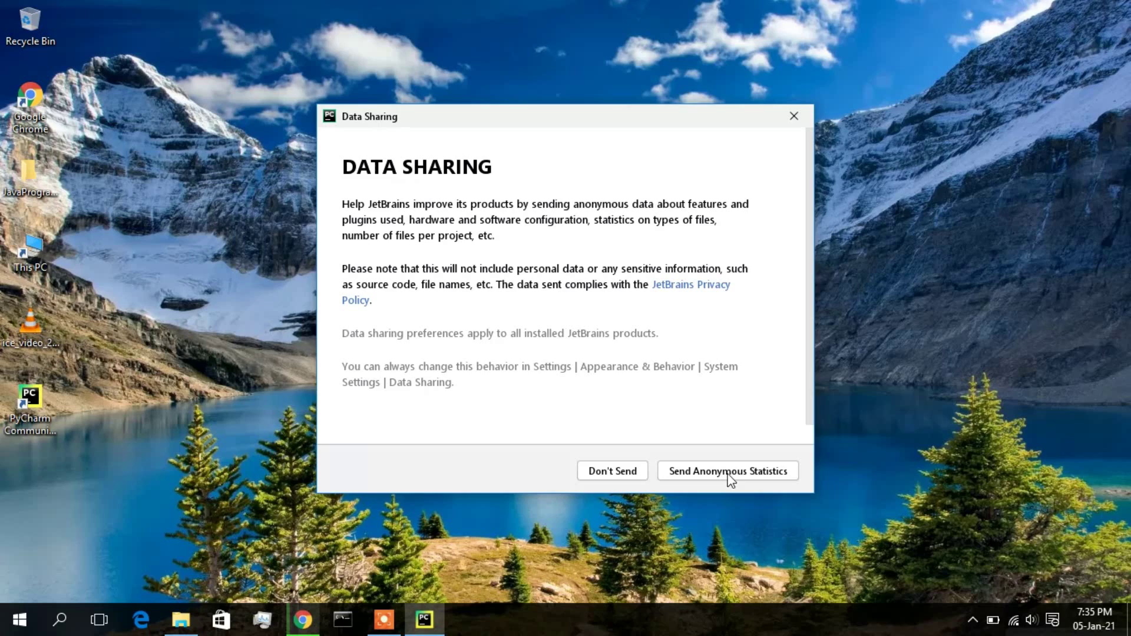
click(609, 469)
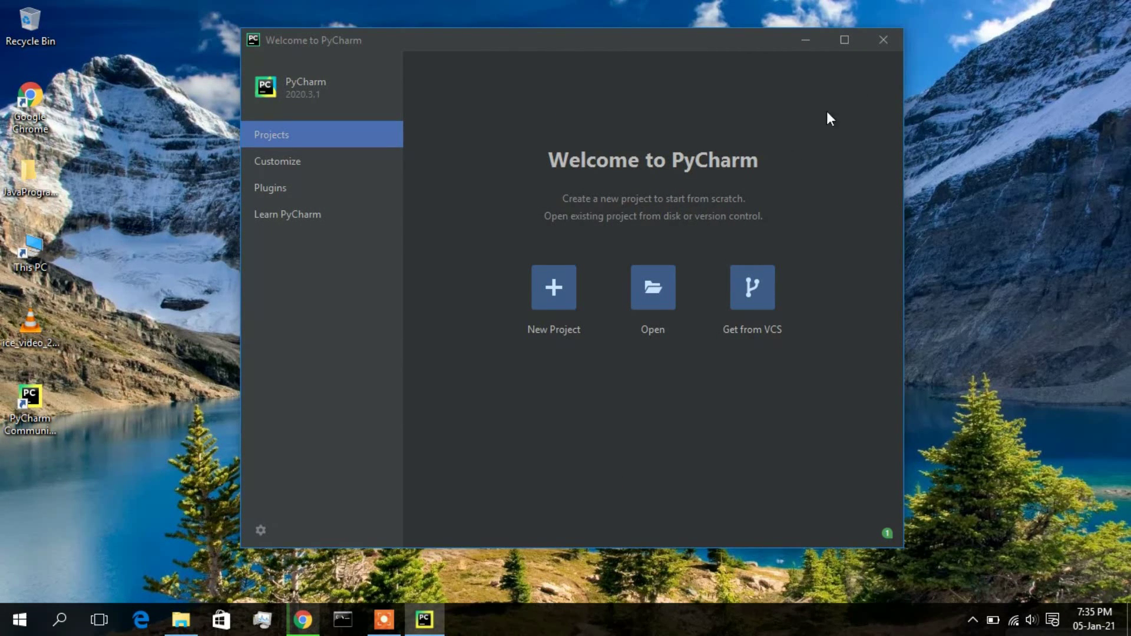
Start a maximized New Project at ourFirstPycharmProject, keeping Python 3.8 as the base interpreter.
click(845, 45)
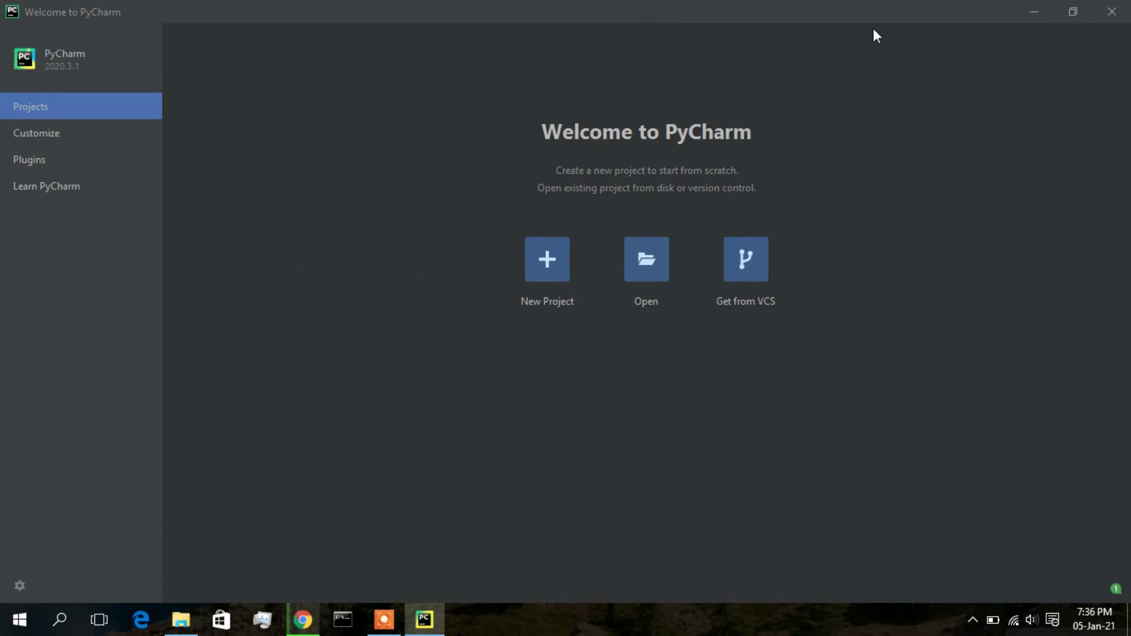
click(553, 261)
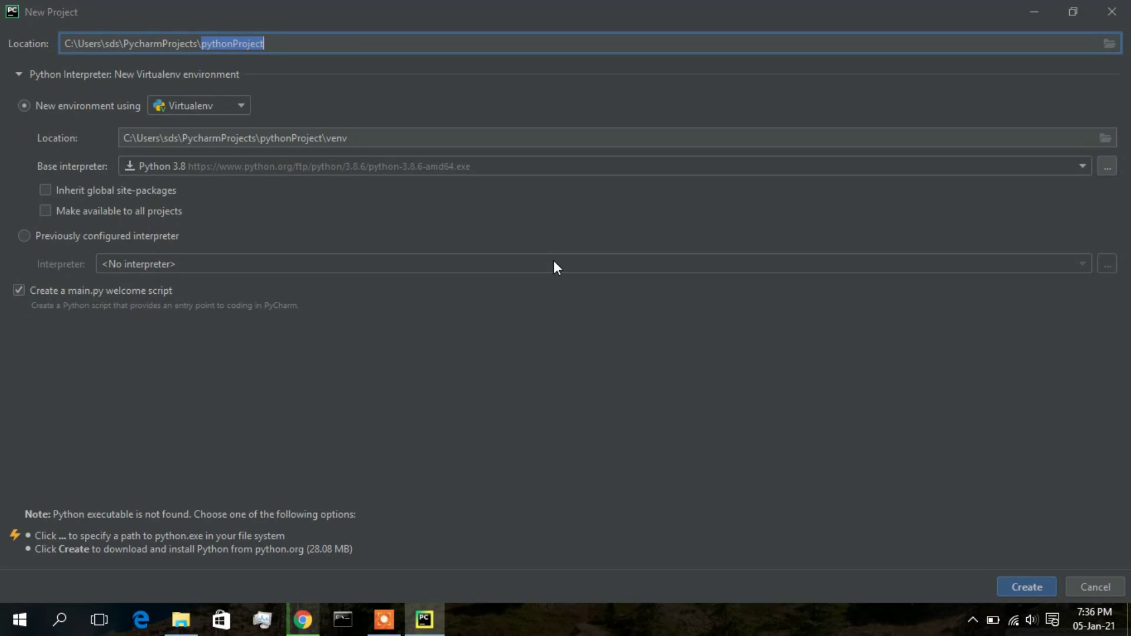
text(ourFirstPy)
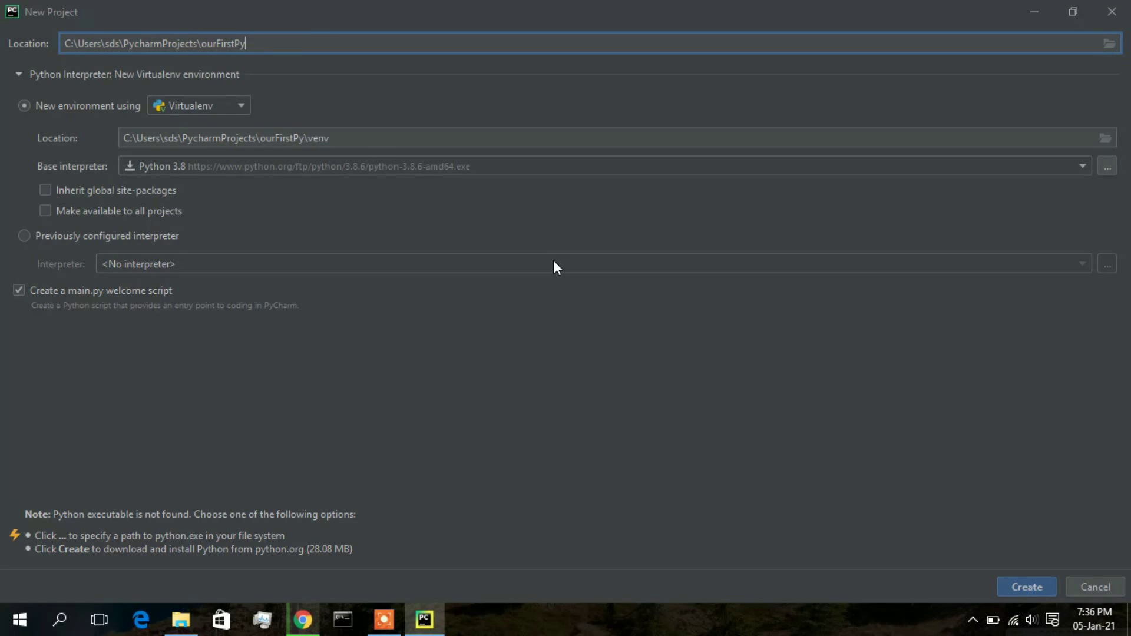
text(charmProject)
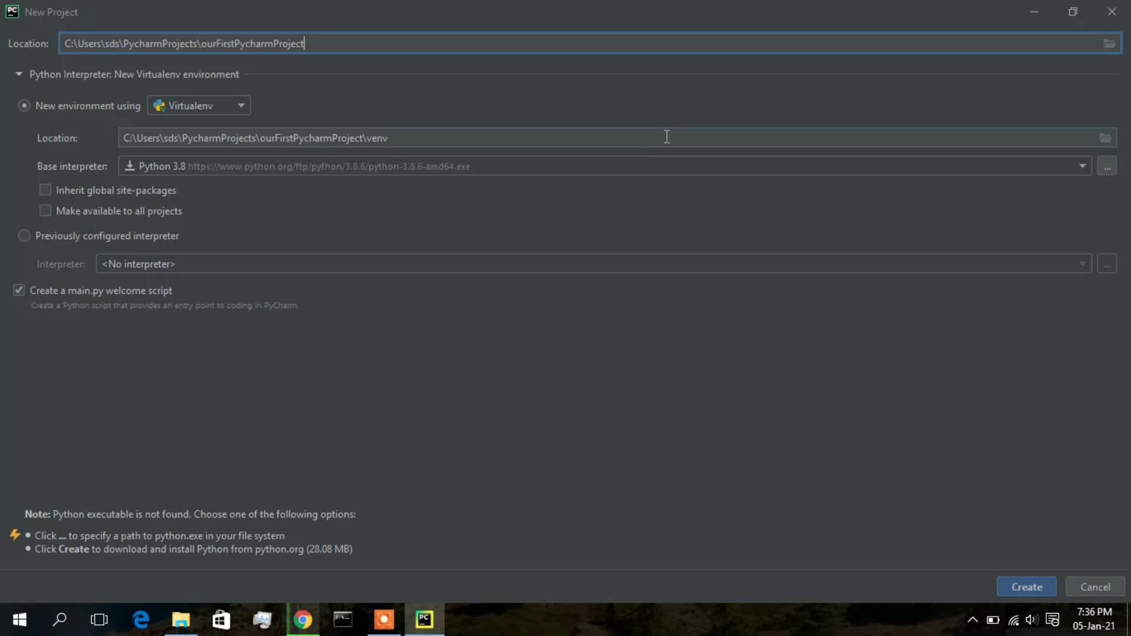
click(632, 159)
click(631, 159)
click(631, 159)
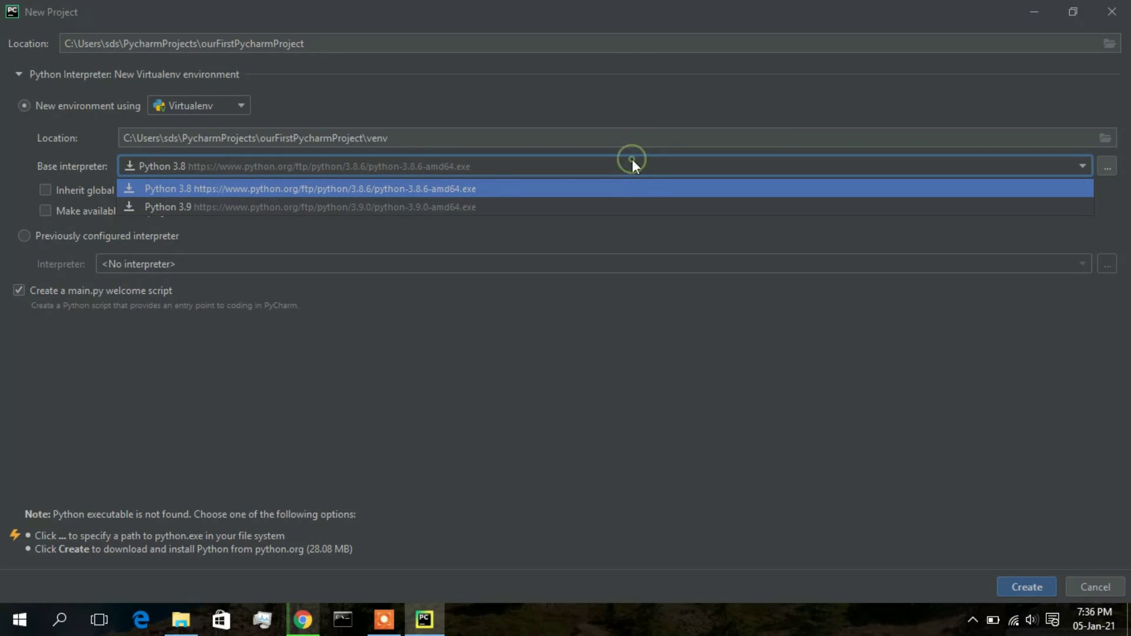
click(280, 187)
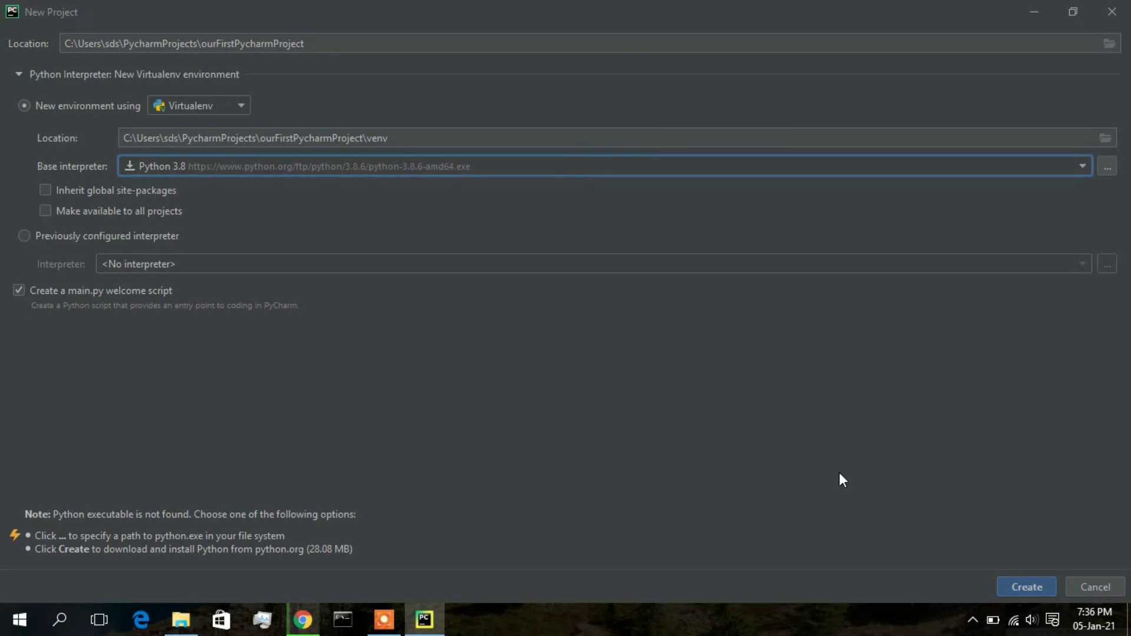
Create ourFirstPycharmProject and respond to the python-3.8.6-amd64.exe installer's Windows permission prompt.
click(1035, 581)
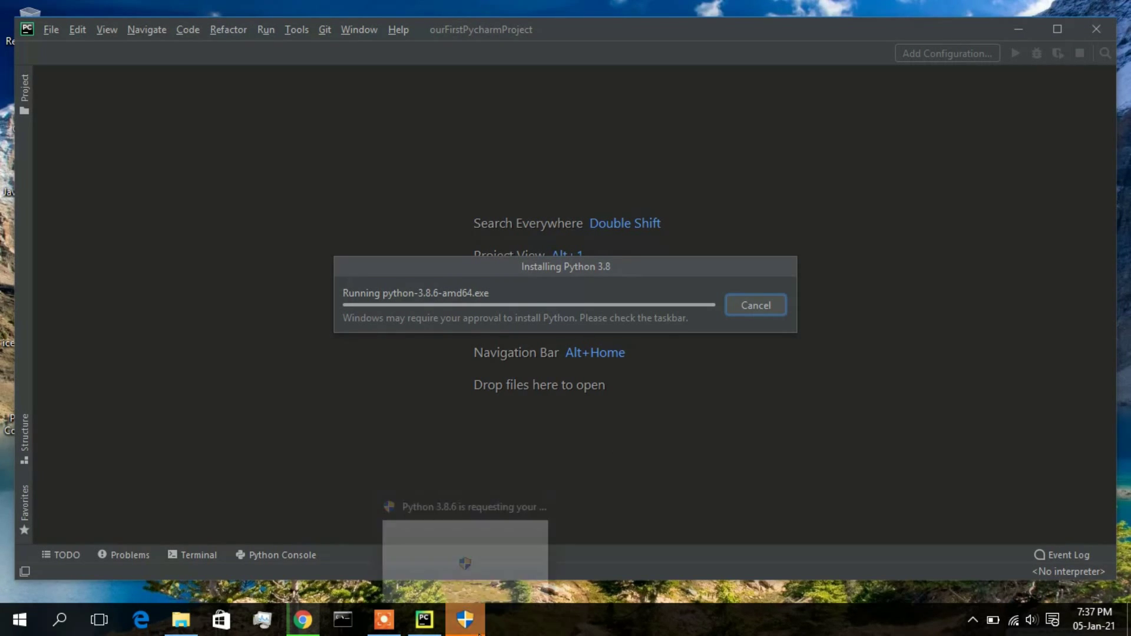
click(474, 621)
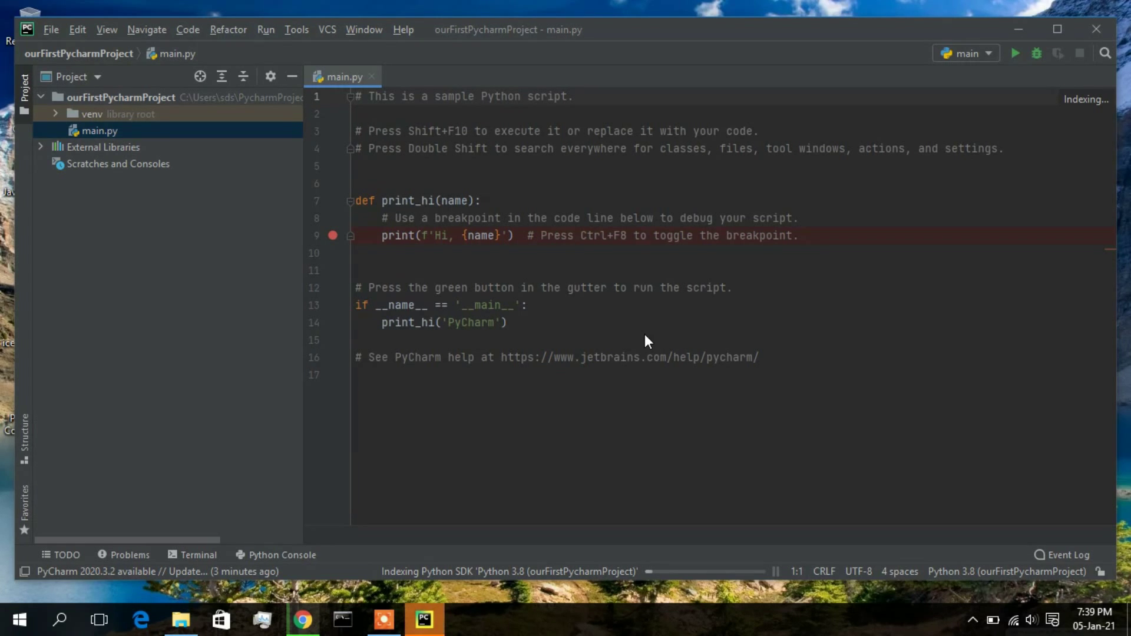
Maximize the window and run the sample main.py, highlighting the Hi, PyCharm output.
click(1049, 32)
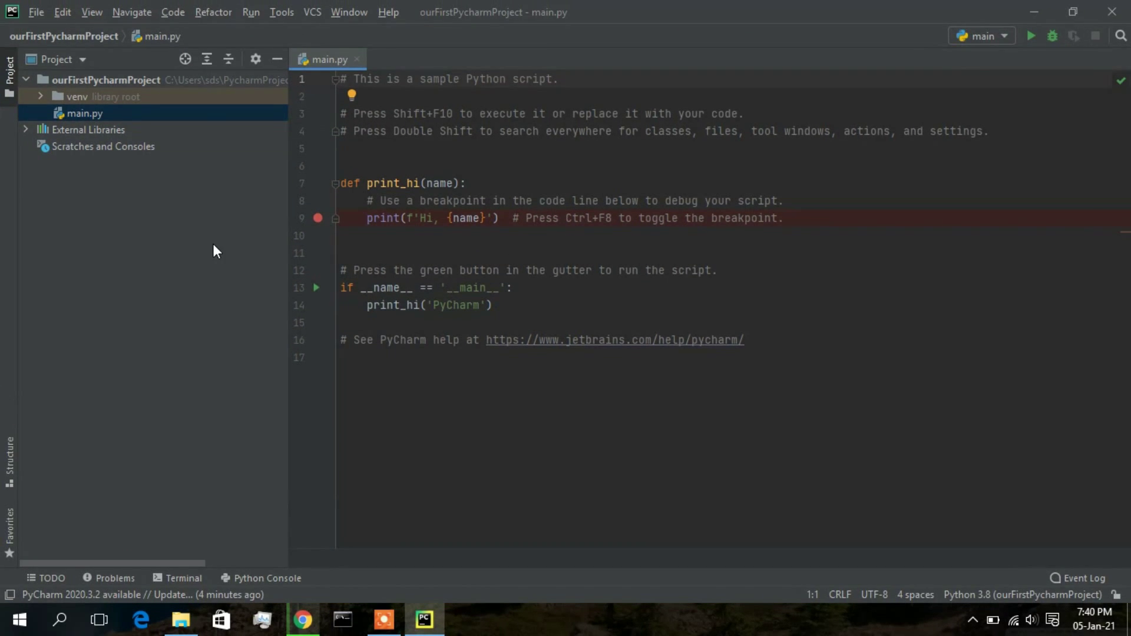
click(1025, 37)
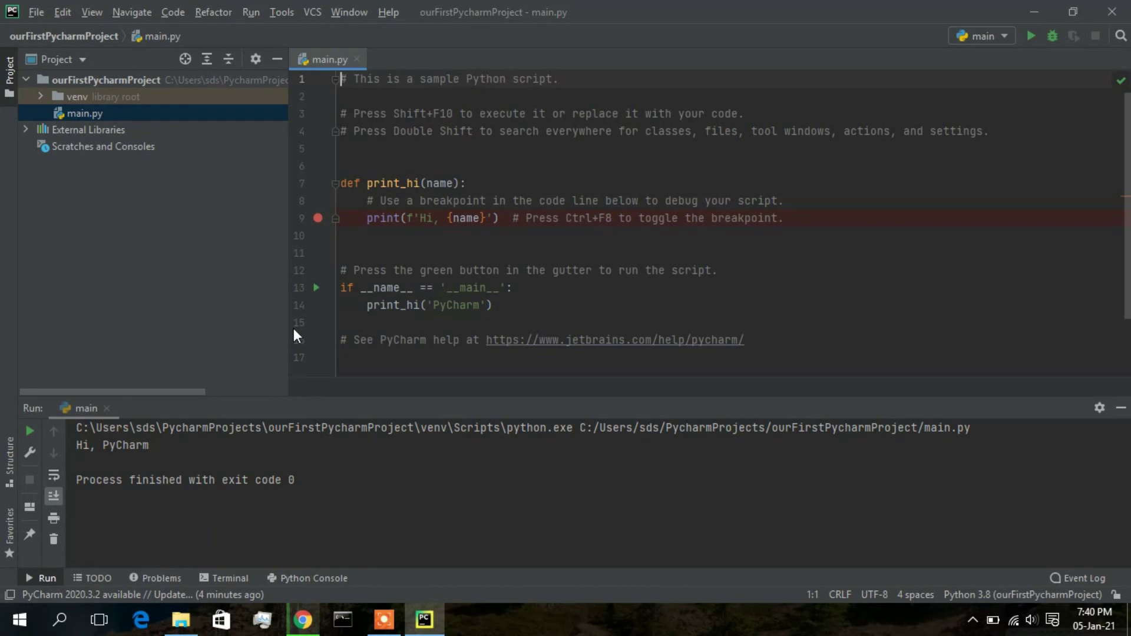
drag(116, 445, 67, 449)
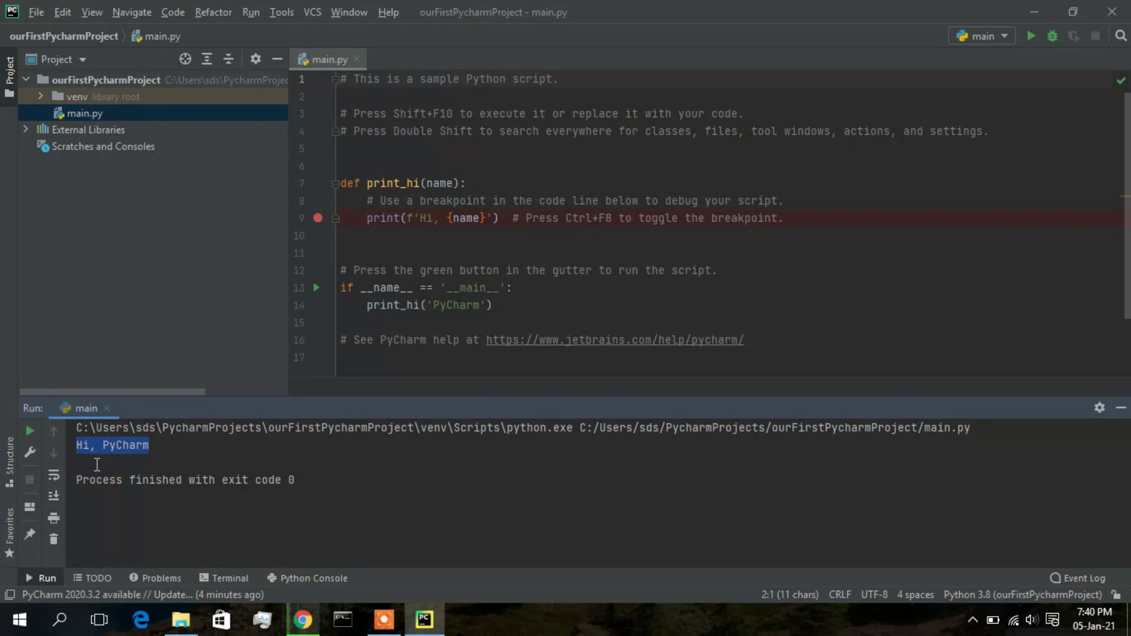
Change line 14's greeting from PyCharm to Everyone and rerun, printing Hi, Everyone.
click(459, 302)
double_click(460, 302)
text(Everyone)
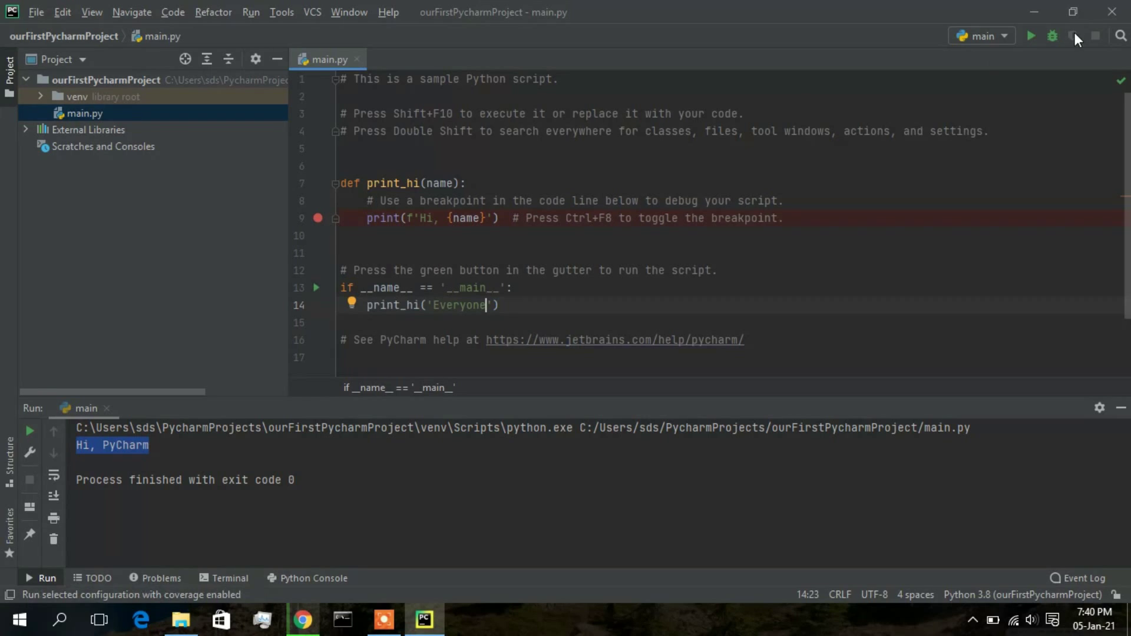
click(1031, 35)
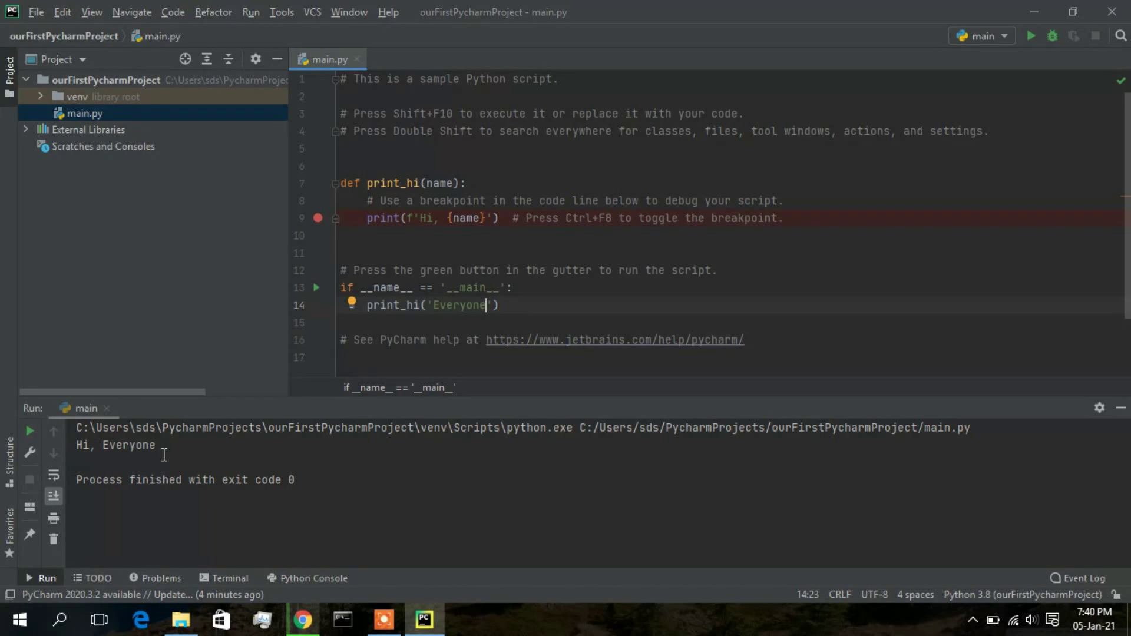
click(189, 260)
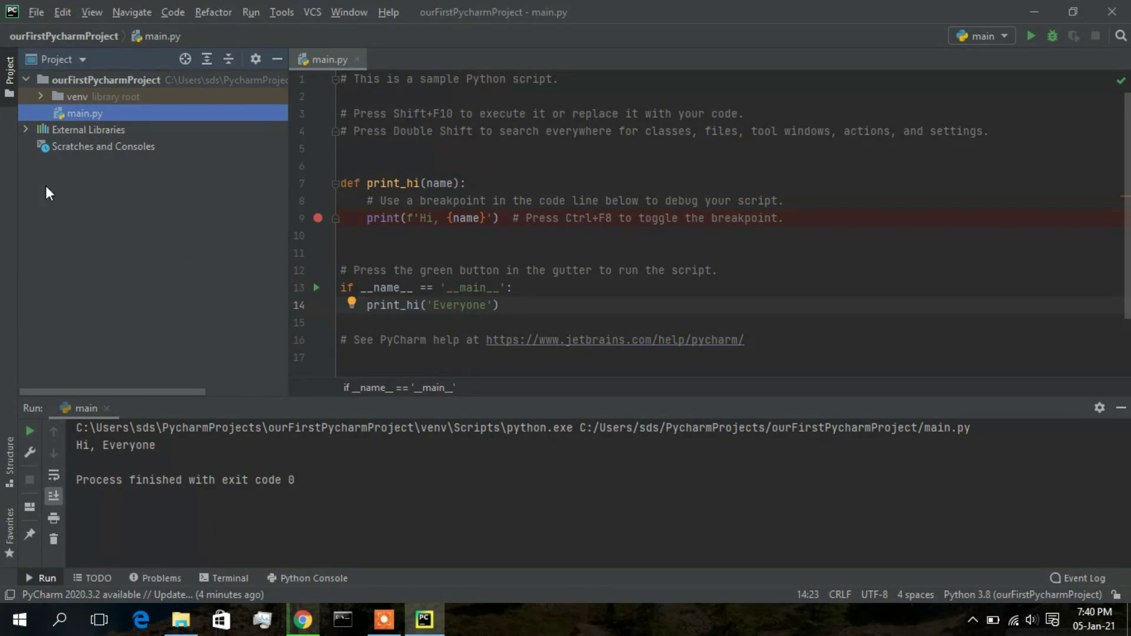
Create a new project from the File menu with its location named HelloWorld.
click(33, 12)
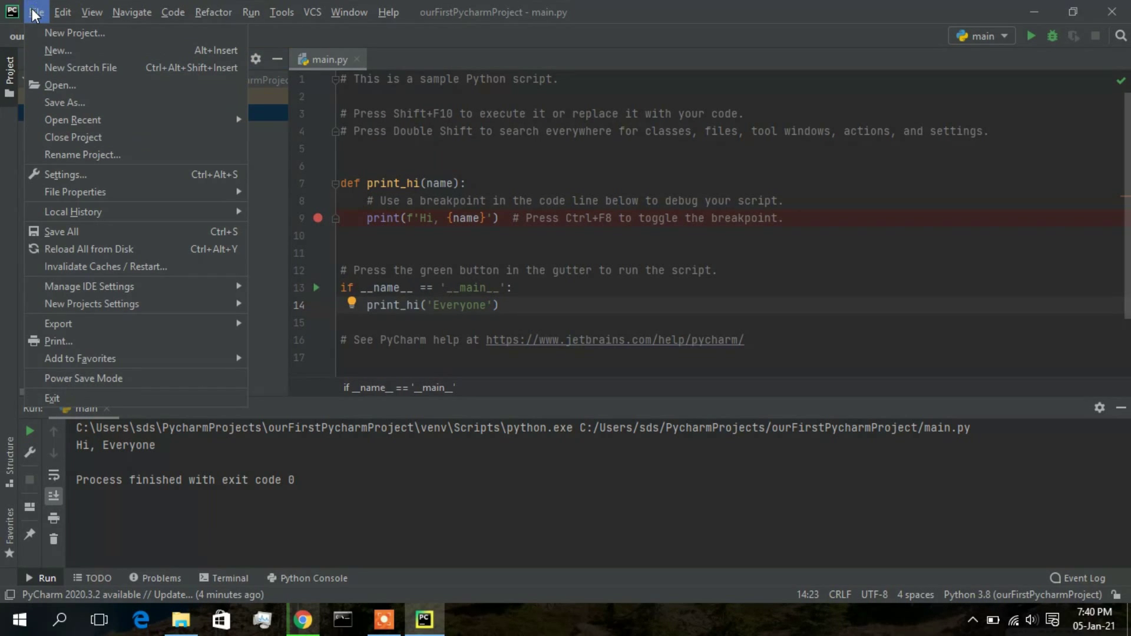
click(65, 33)
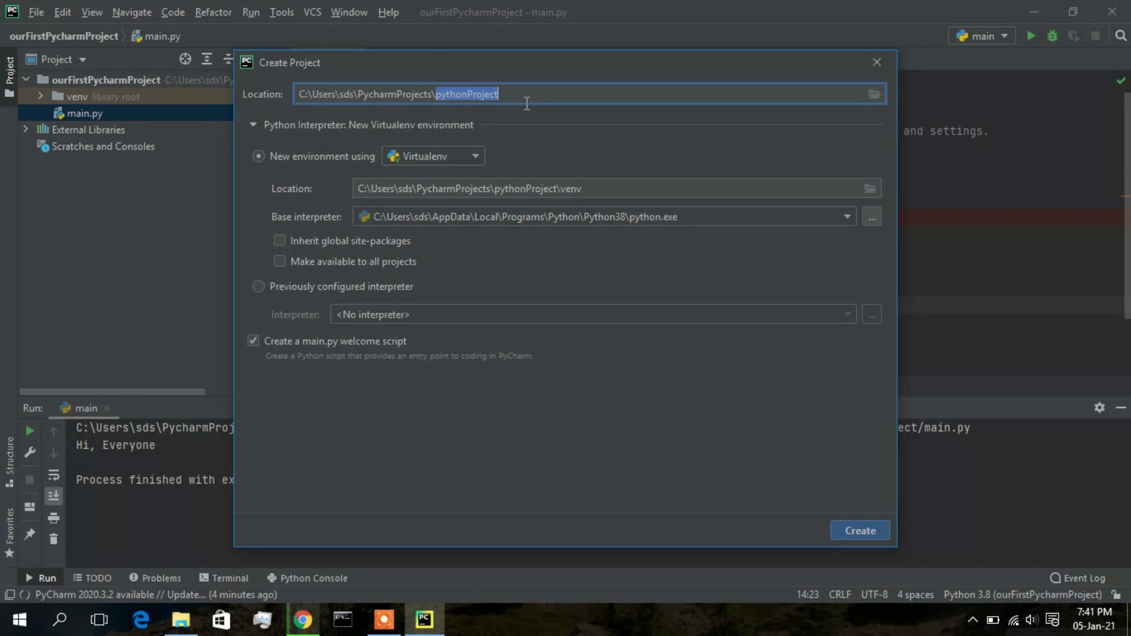
text(H)
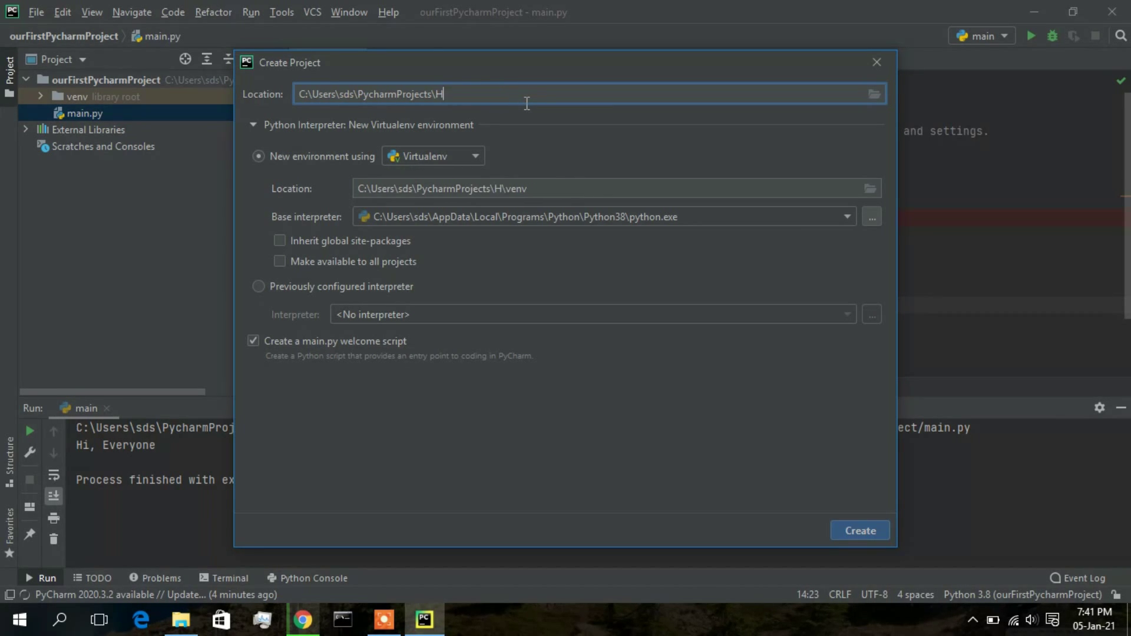
text(elloWorld)
click(868, 526)
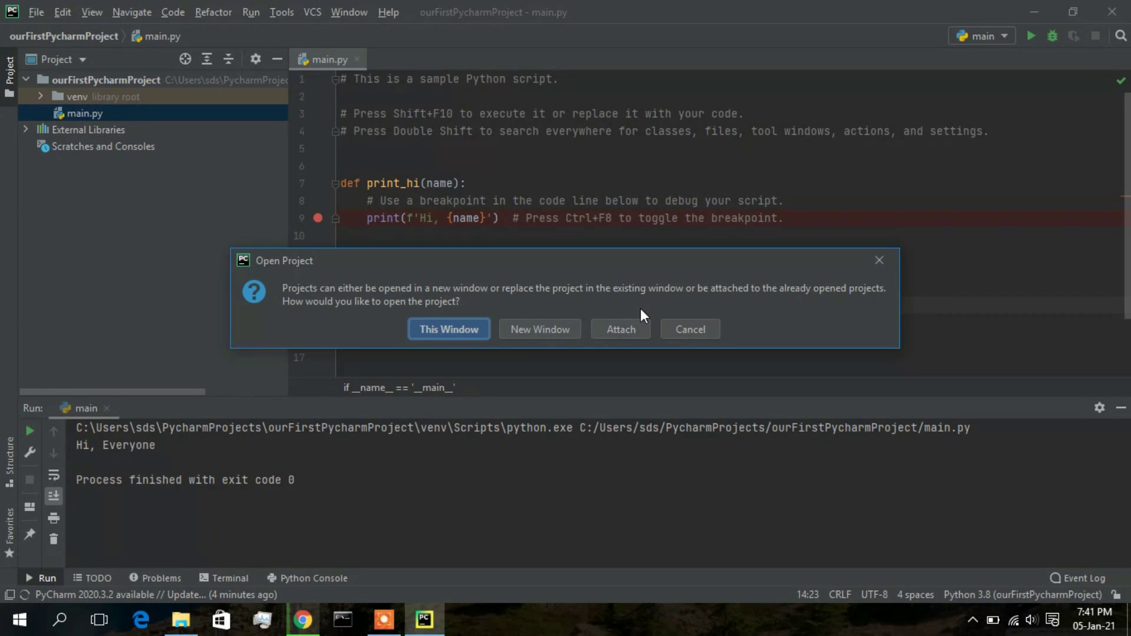
Open HelloWorld in a New Window and bring that window to the front from the taskbar.
click(538, 330)
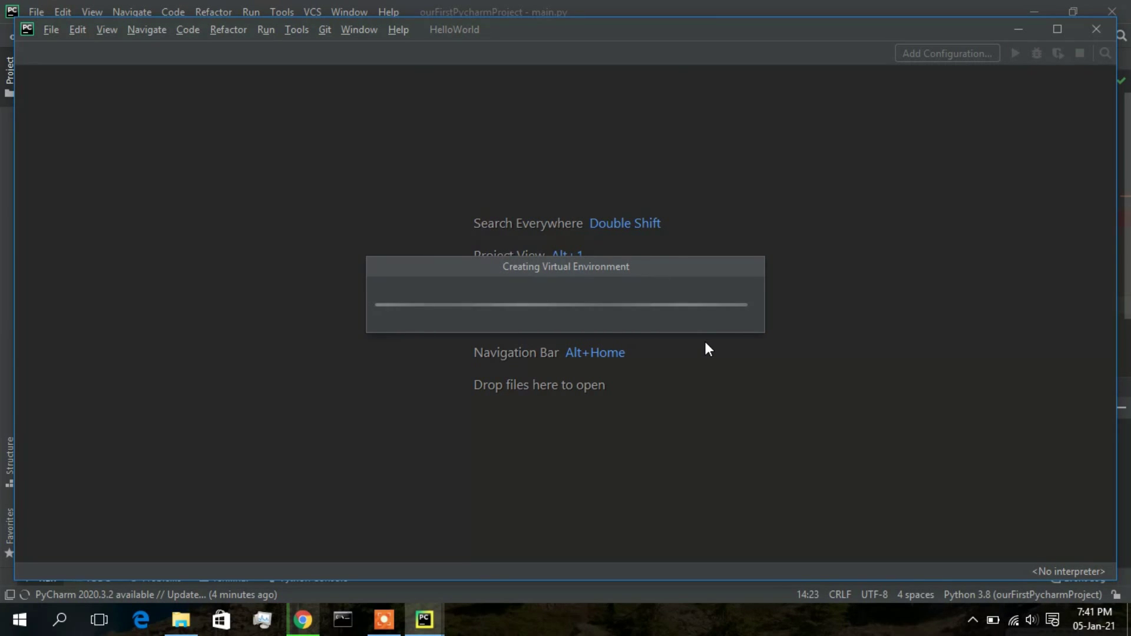
mouse_move(423, 627)
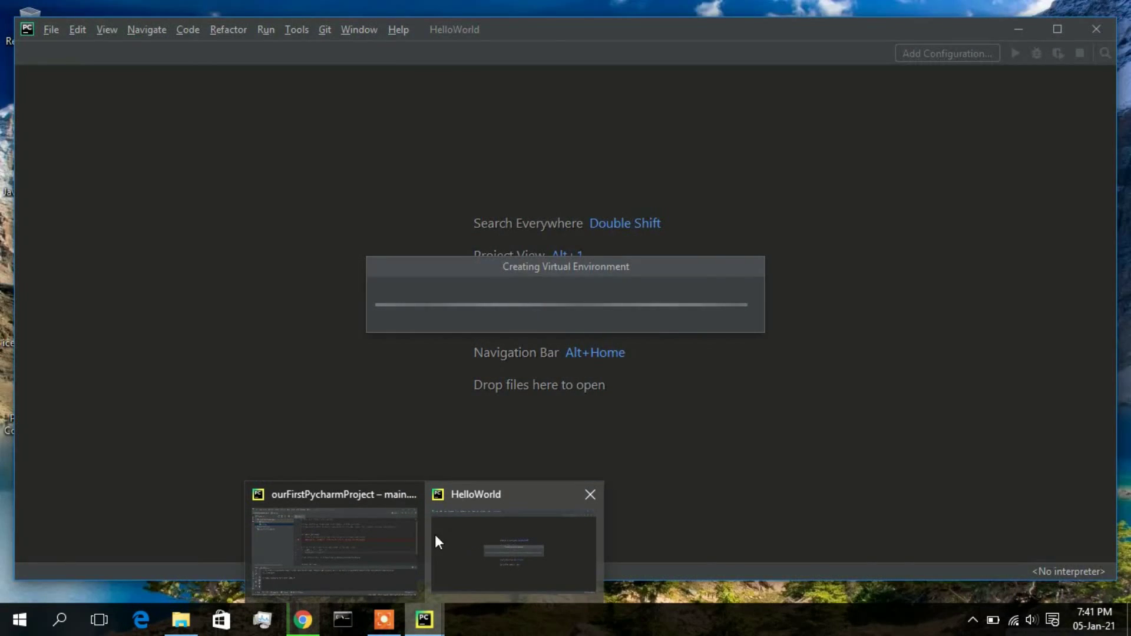
mouse_move(371, 541)
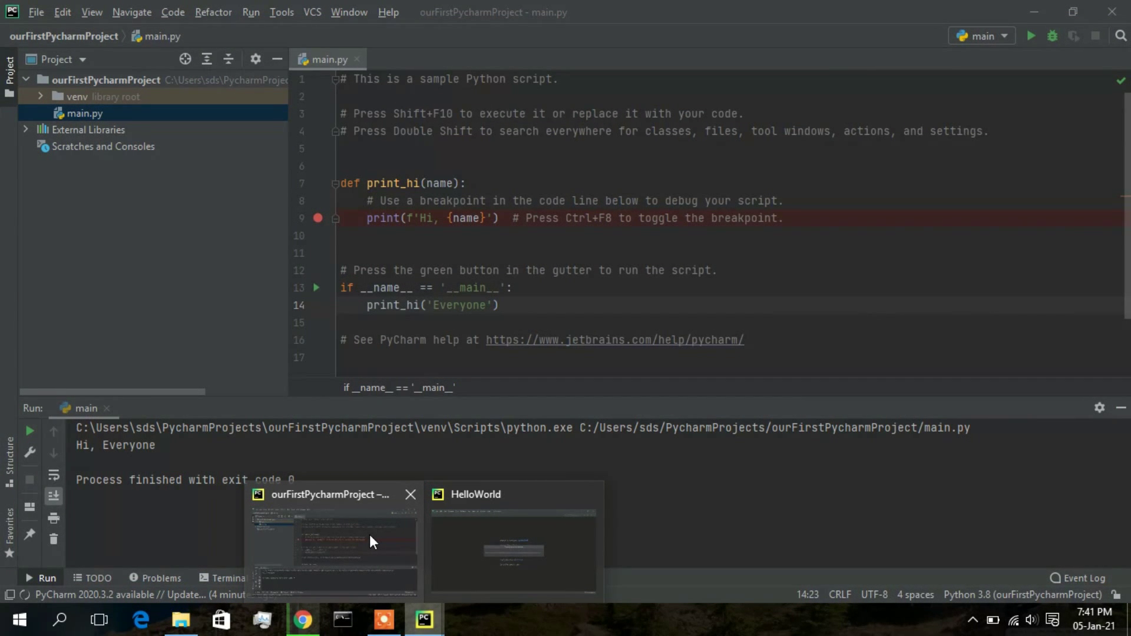
mouse_move(563, 533)
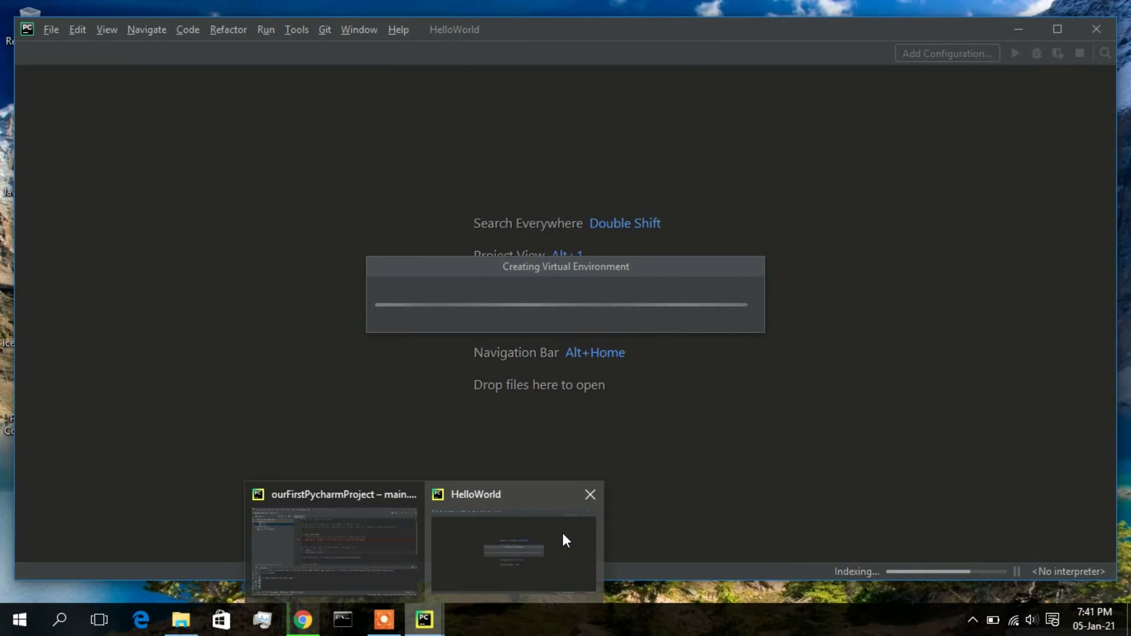
click(563, 533)
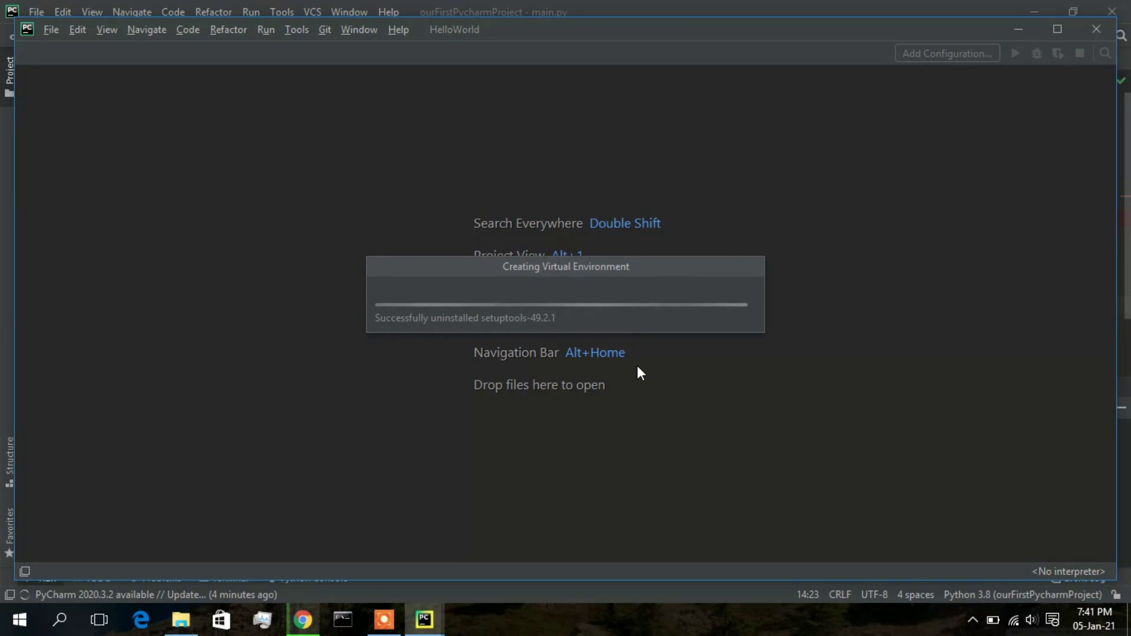
Replace all of main.py with print("hello world!!") and run it.
key(ctrl+a)
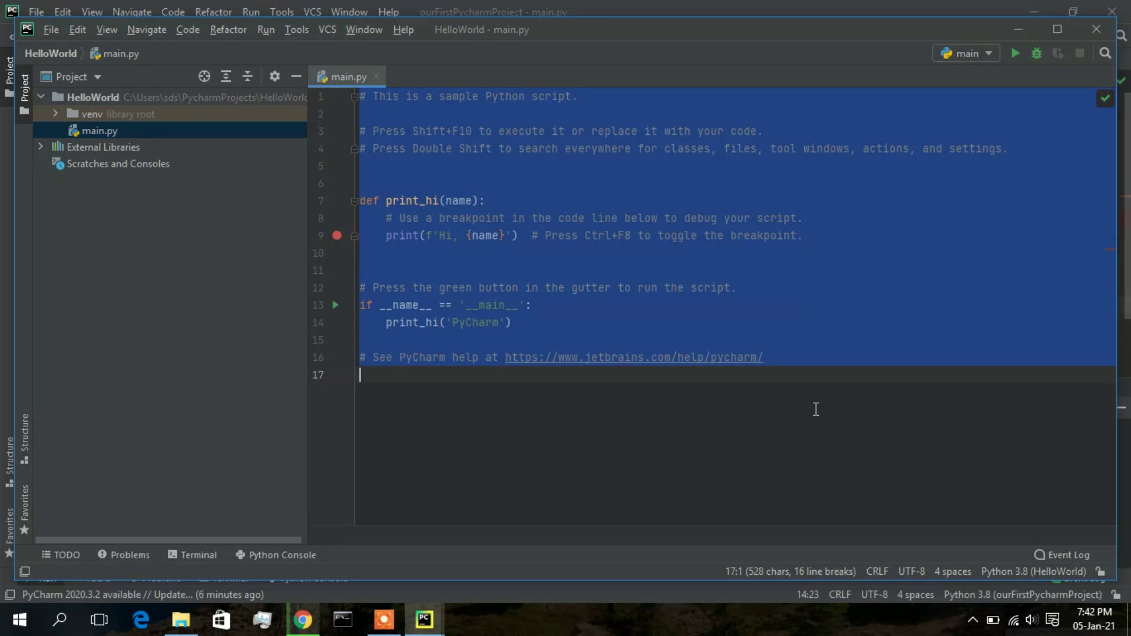
key(BackSpace)
text(print()
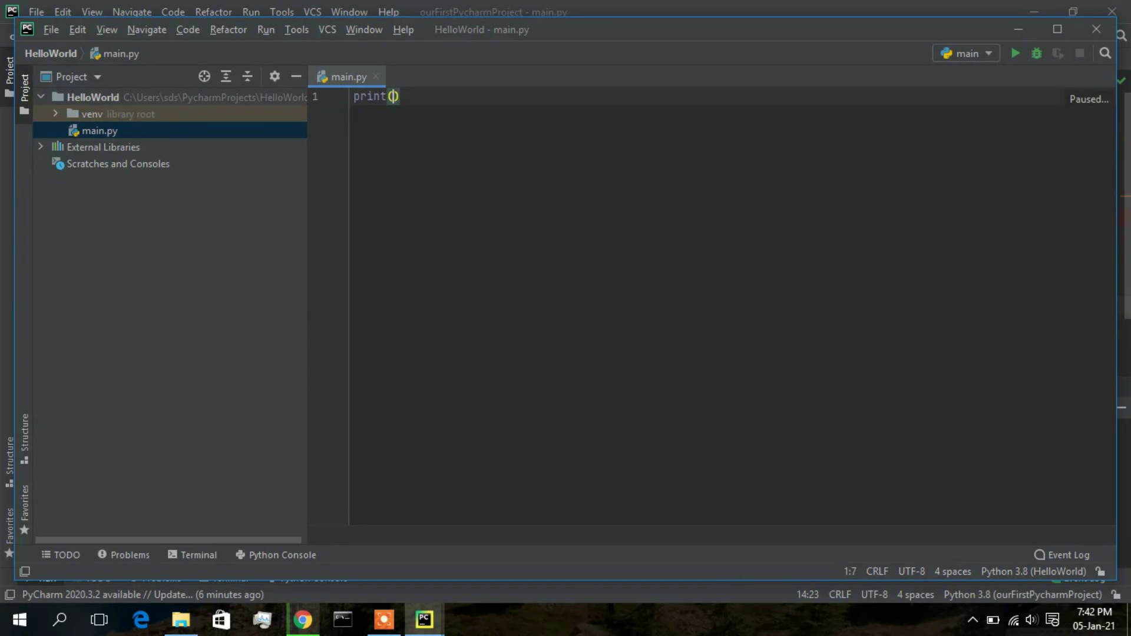
text("hello world!!)
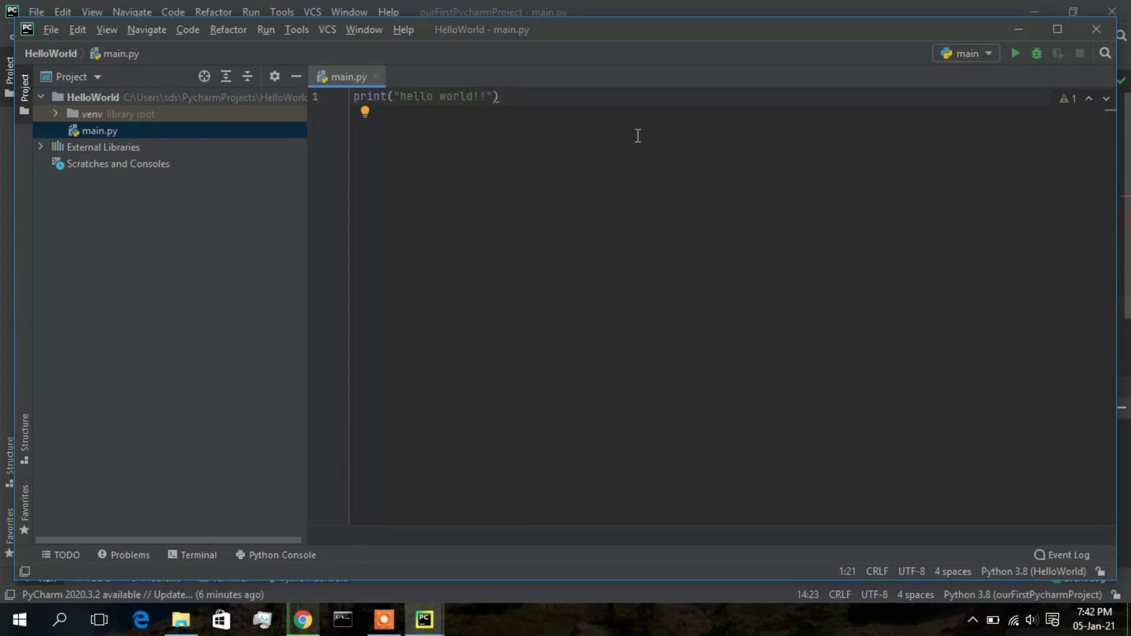
click(1009, 53)
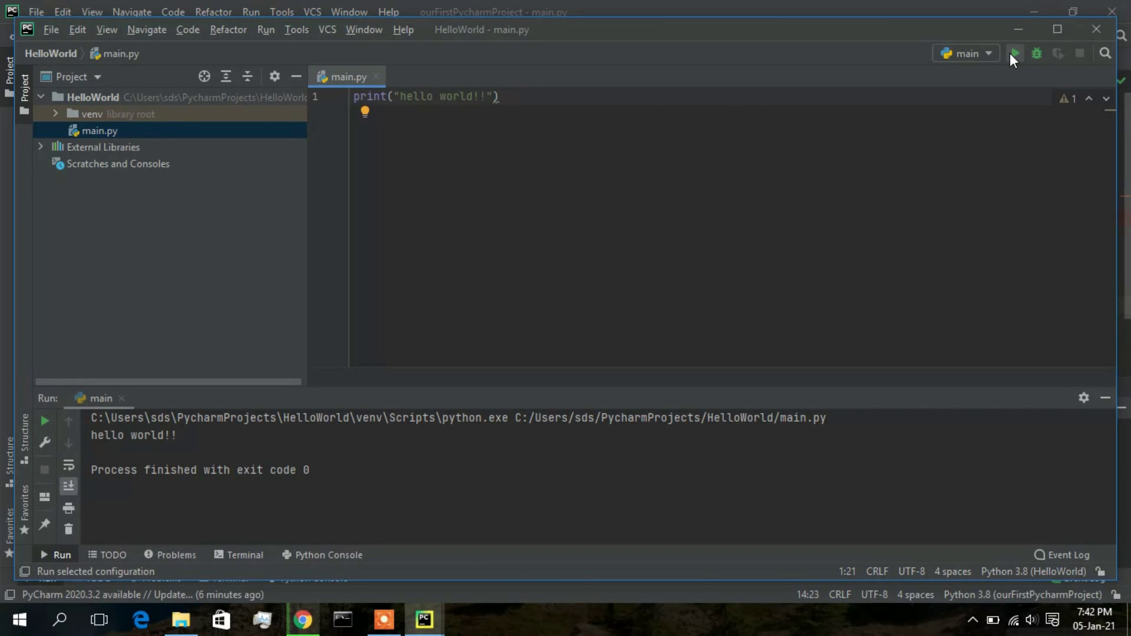
Highlight the hello world!! output, then maximize the HelloWorld window.
drag(183, 436, 62, 436)
click(199, 436)
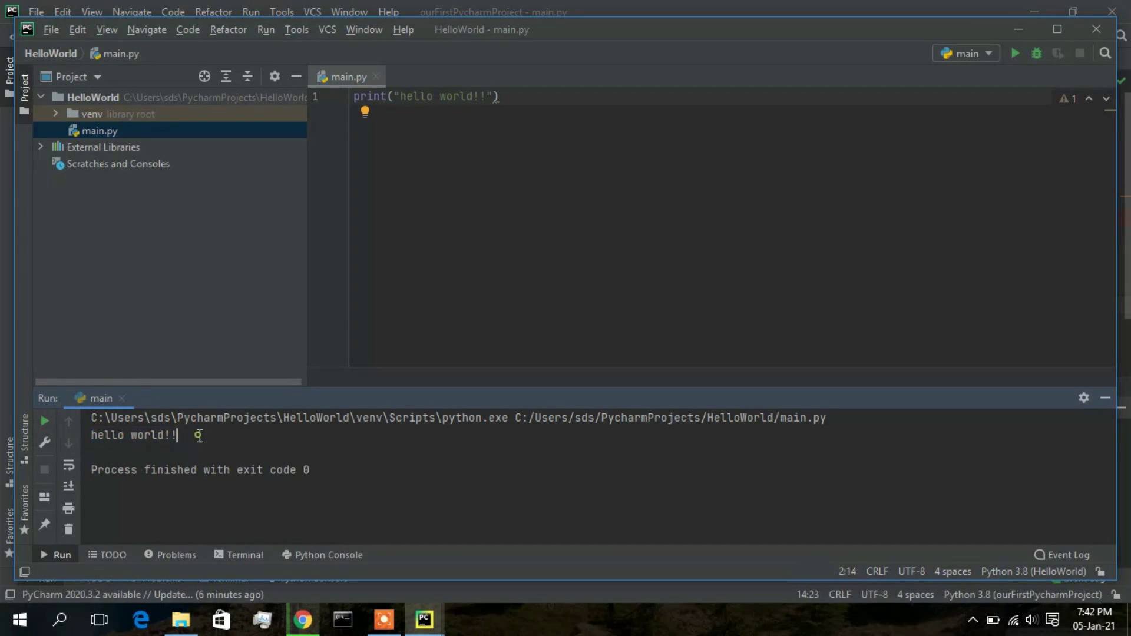
click(1048, 37)
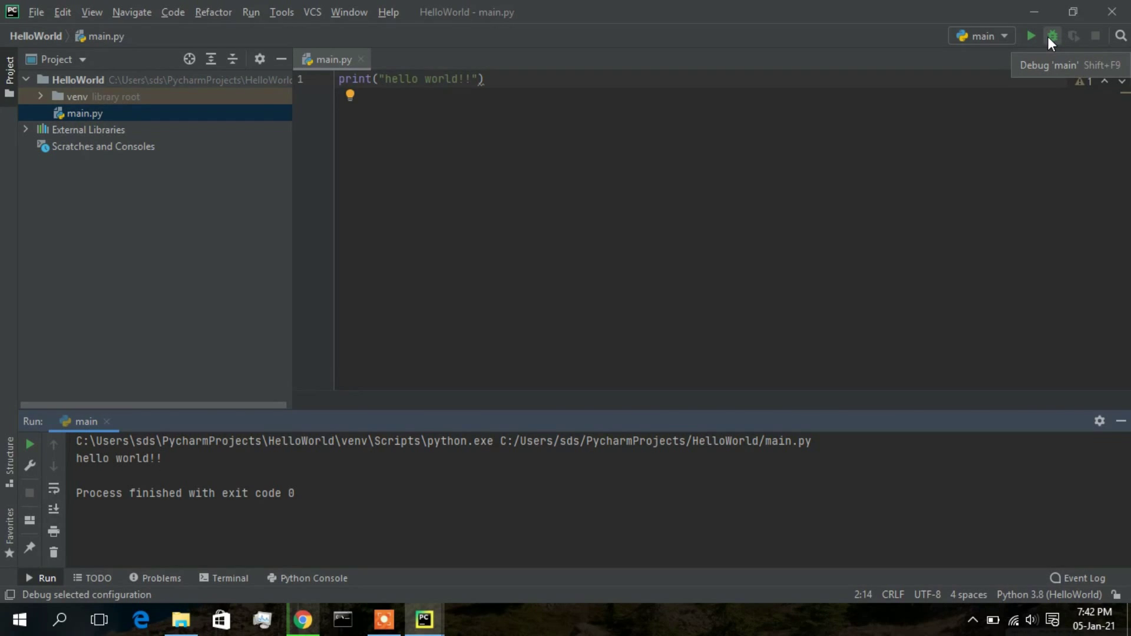